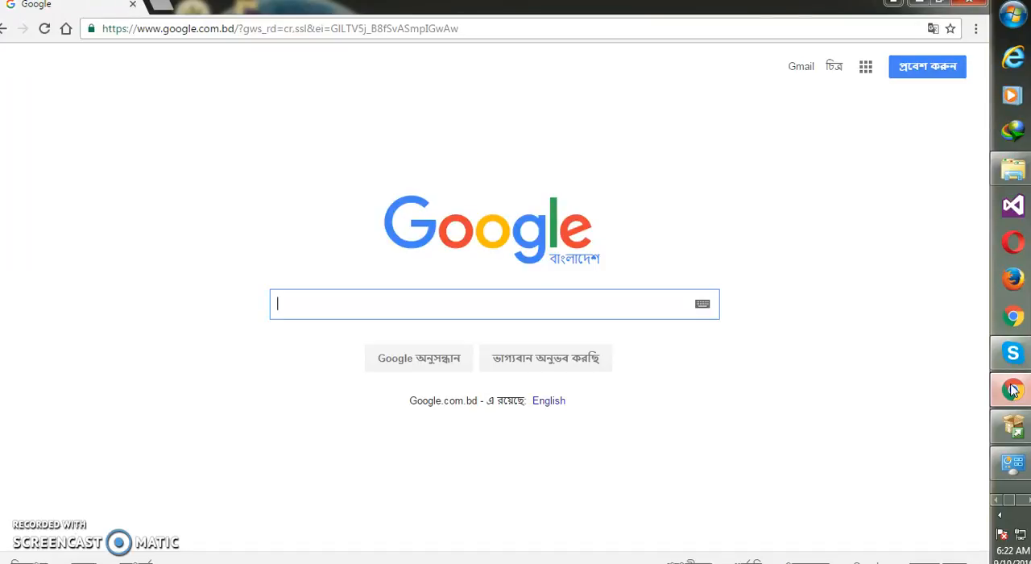
click(924, 9)
right_click(698, 110)
click(729, 154)
right_click(674, 156)
click(720, 192)
right_click(681, 172)
click(712, 216)
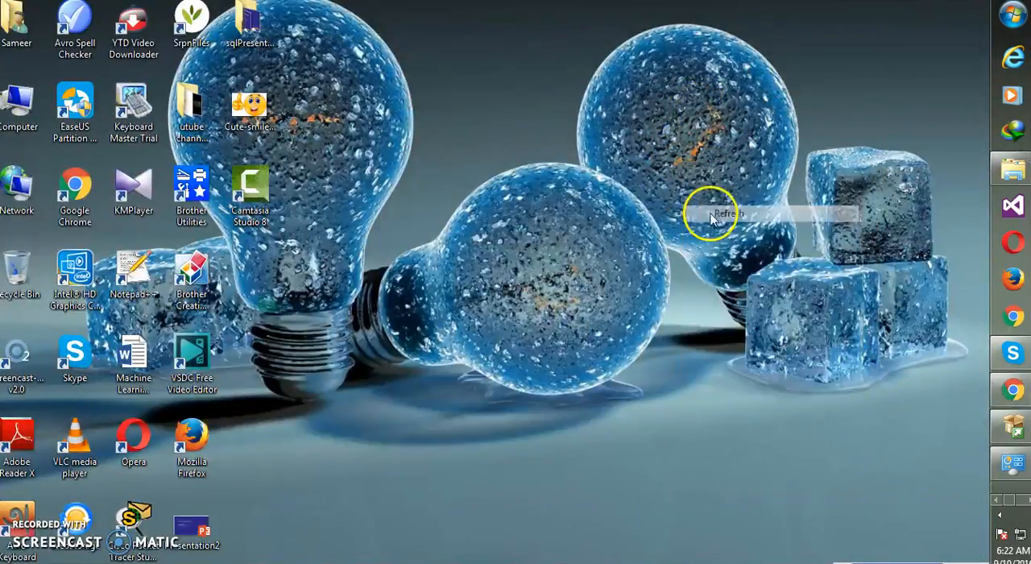
Switch back to Chrome and search Google for "download sql server 2014".
click(1009, 390)
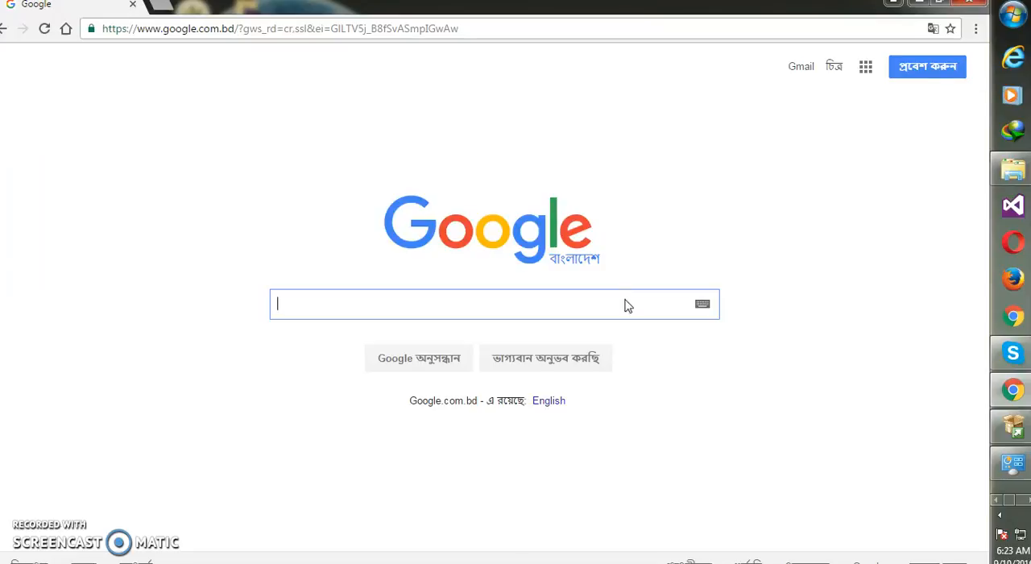
text(dowload)
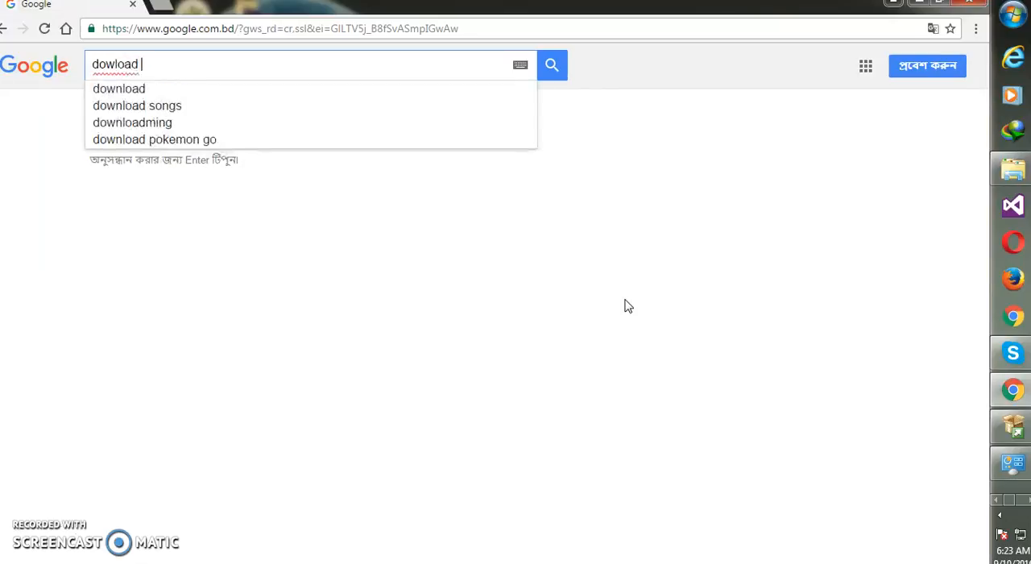
text( sql server)
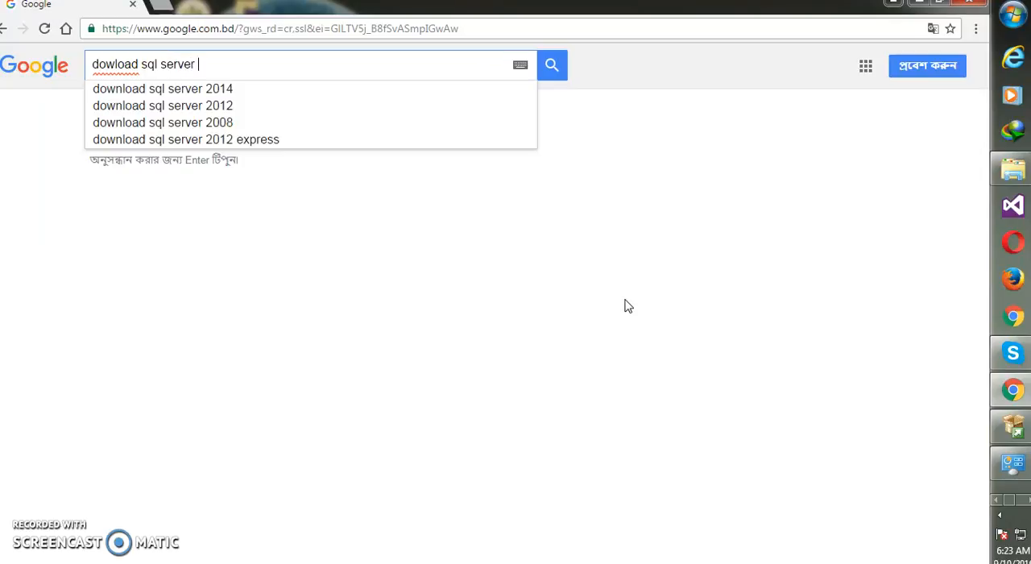
key(Down)
key(Return)
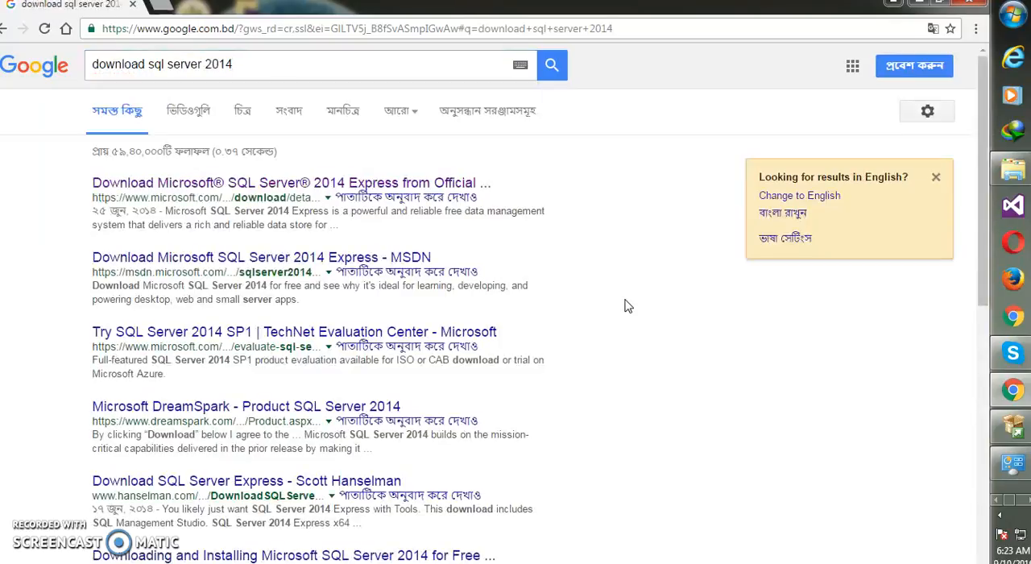
Open the official Microsoft SQL Server 2014 Express result in a new tab and request the English download.
middle_click(369, 187)
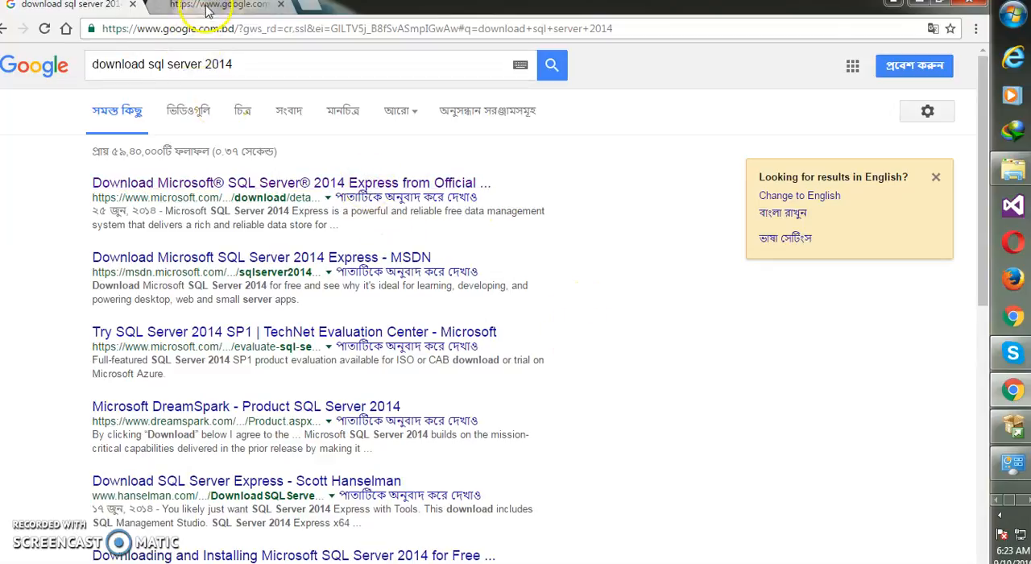
click(208, 8)
scroll(398, 290, down, 5)
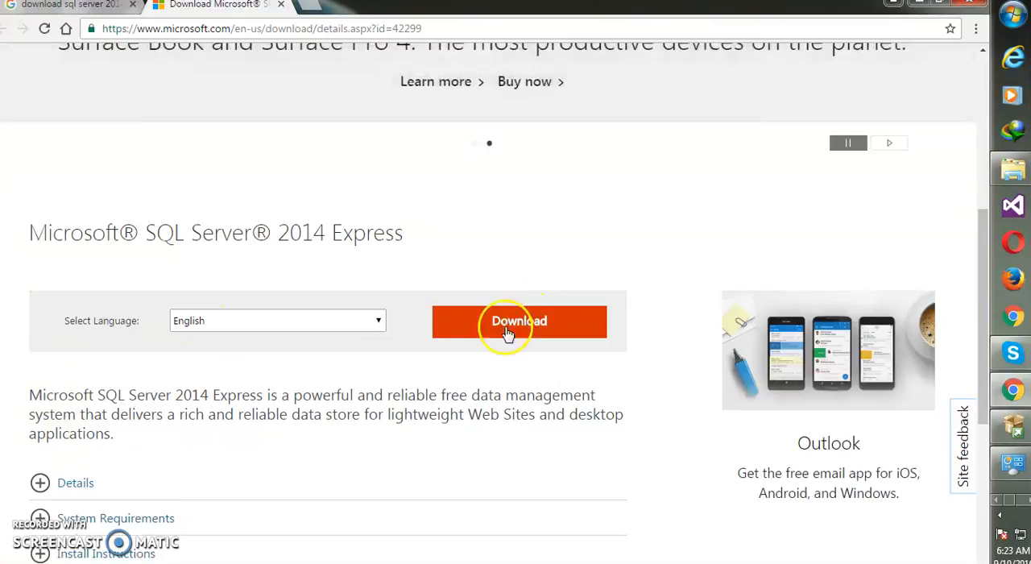
click(223, 326)
click(223, 326)
click(460, 322)
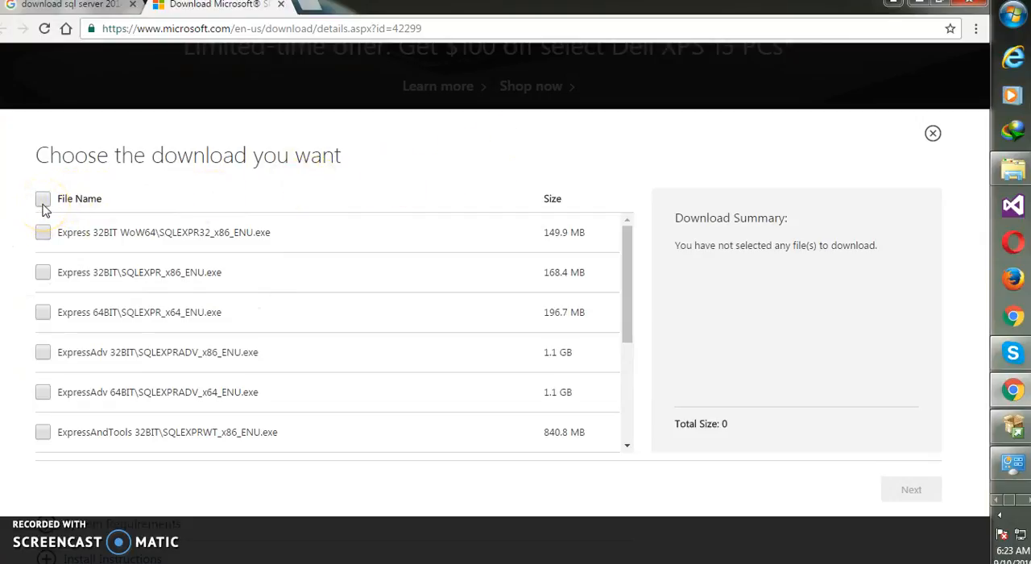
click(45, 206)
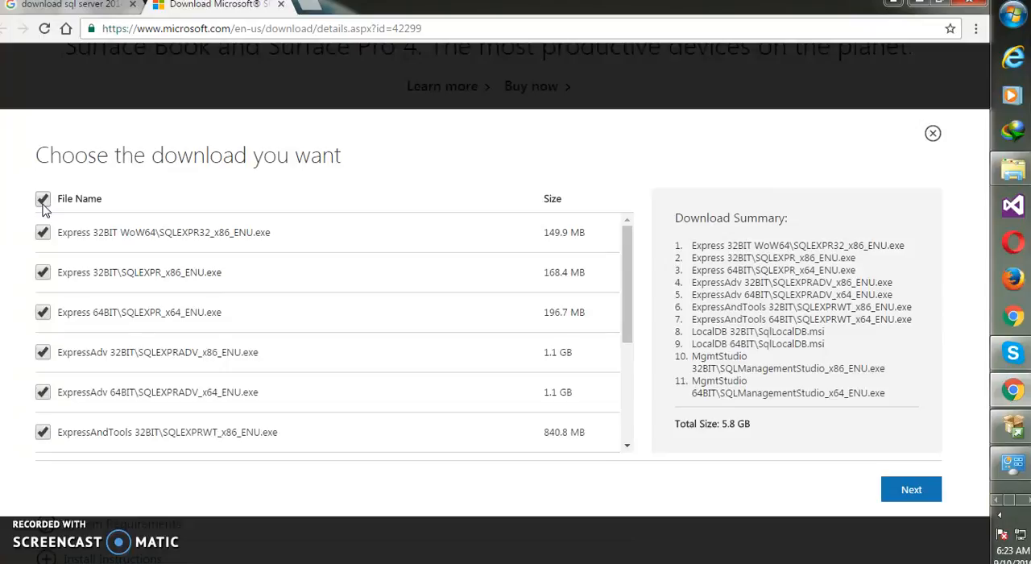
click(45, 207)
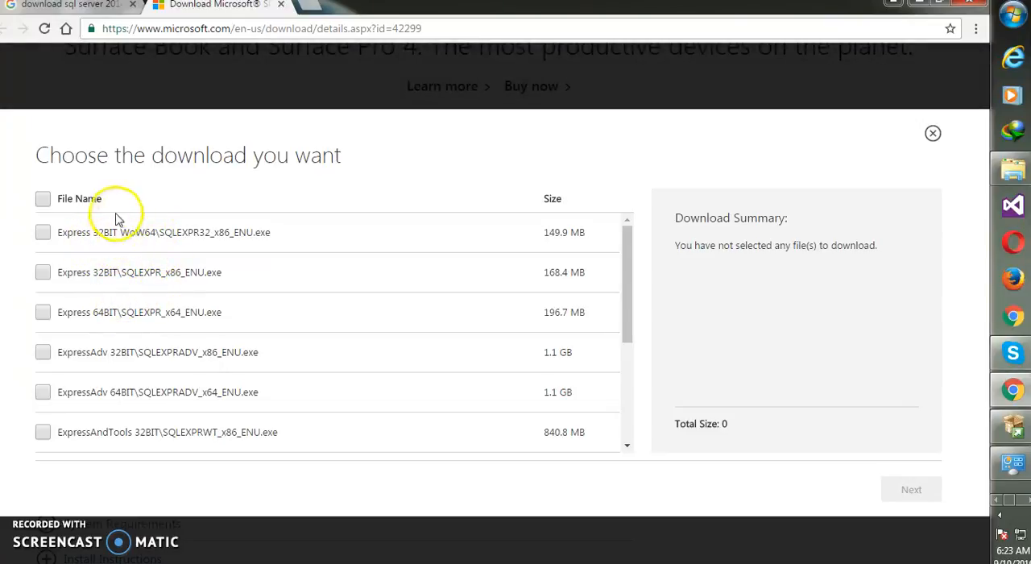
drag(77, 311, 154, 327)
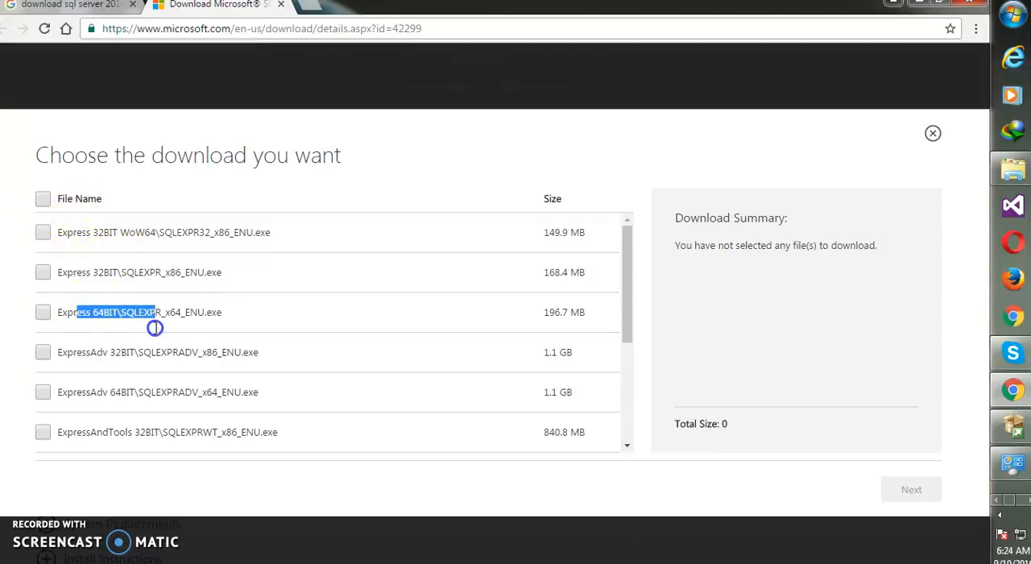
click(83, 272)
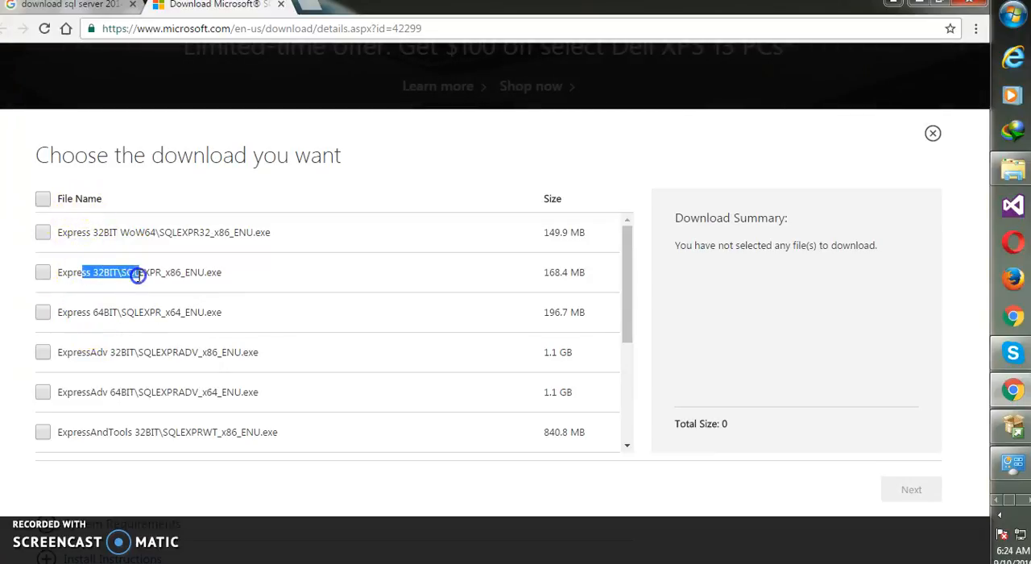
click(84, 230)
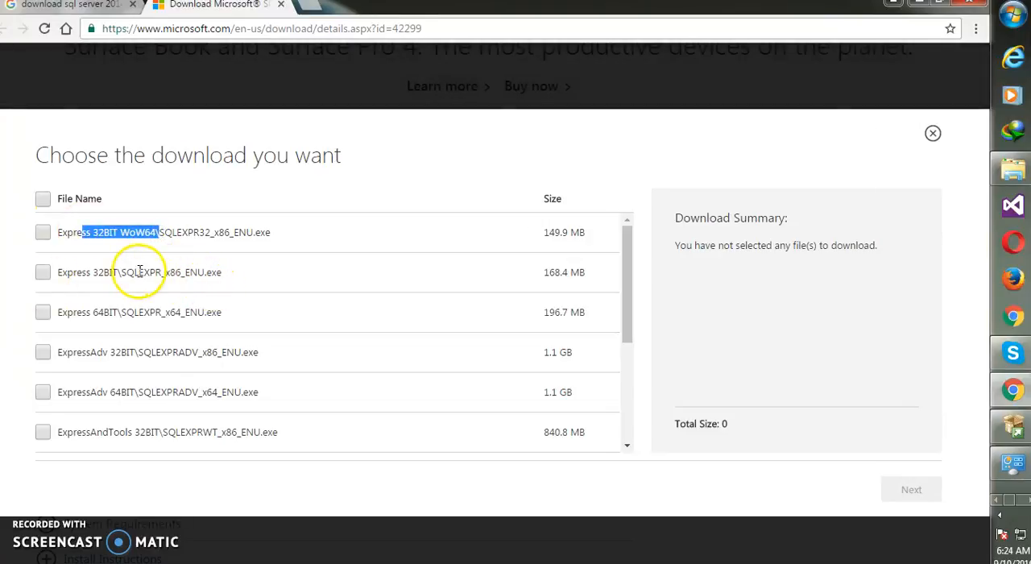
click(139, 270)
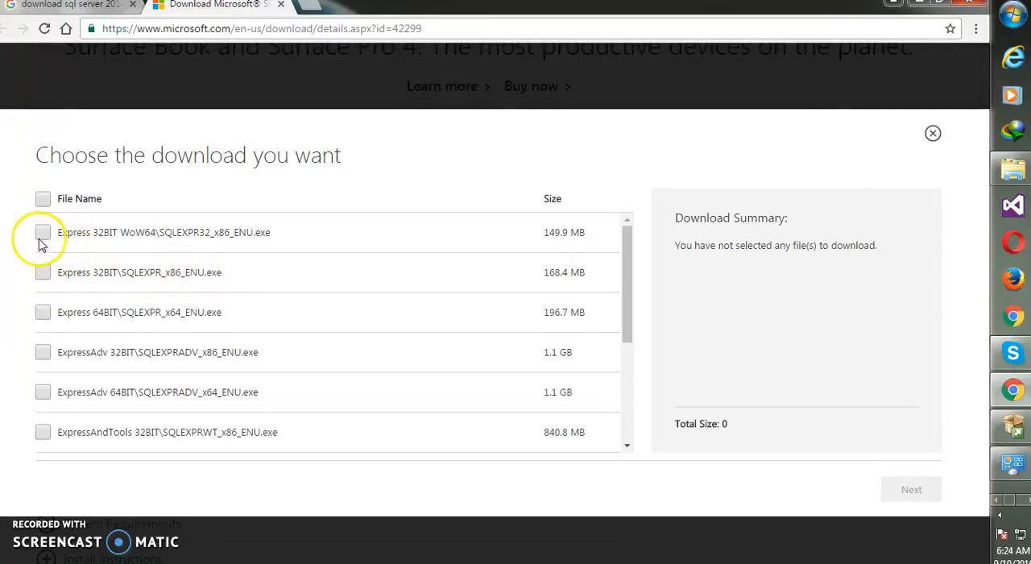
Select the 32-bit Express WoW64, Express, ExpressAdv, ExpressAndTools, LocalDB and MgmtStudio files and proceed with the download.
click(42, 233)
click(44, 274)
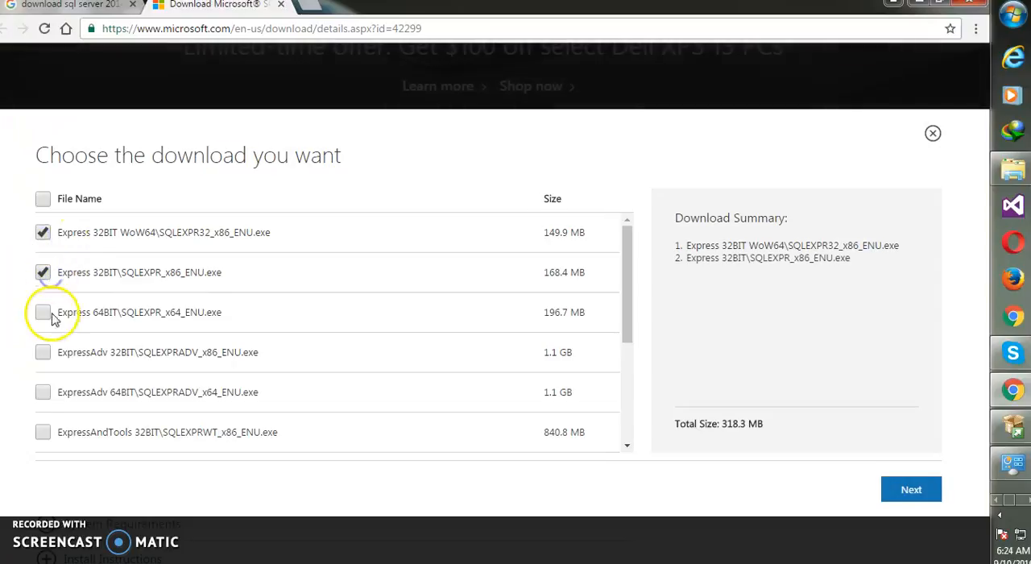
click(43, 352)
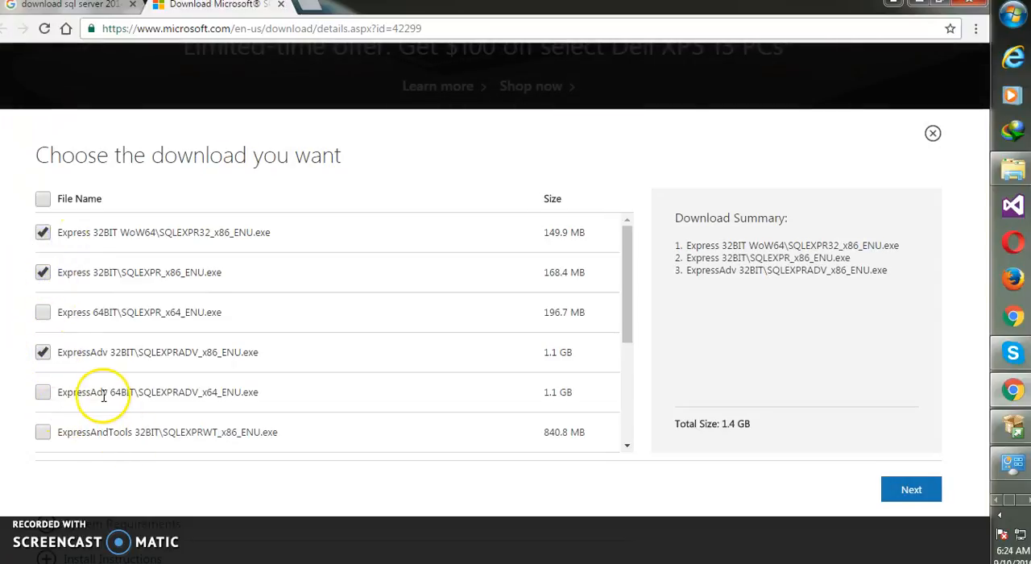
click(42, 433)
scroll(323, 346, down, 4)
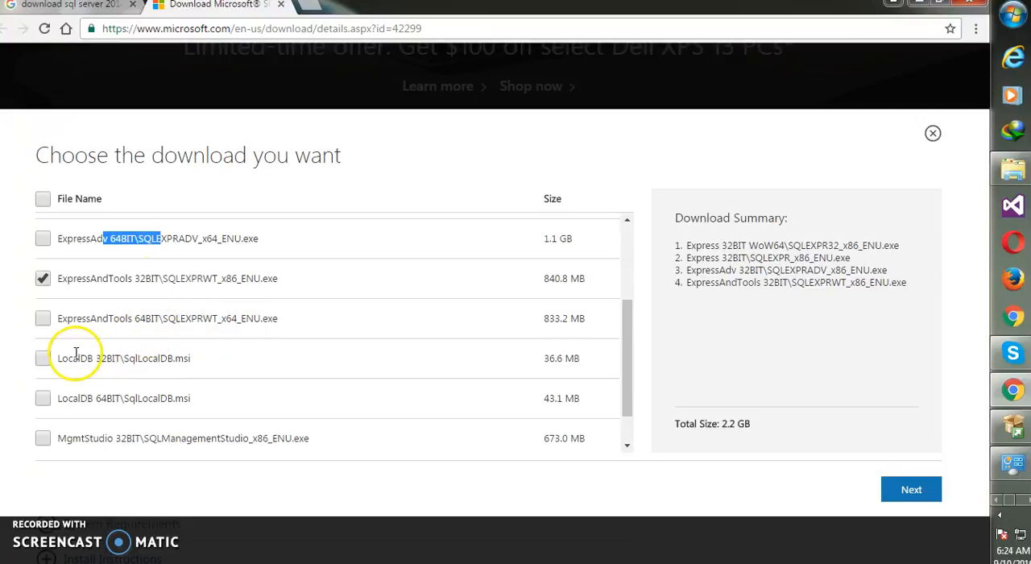
click(43, 359)
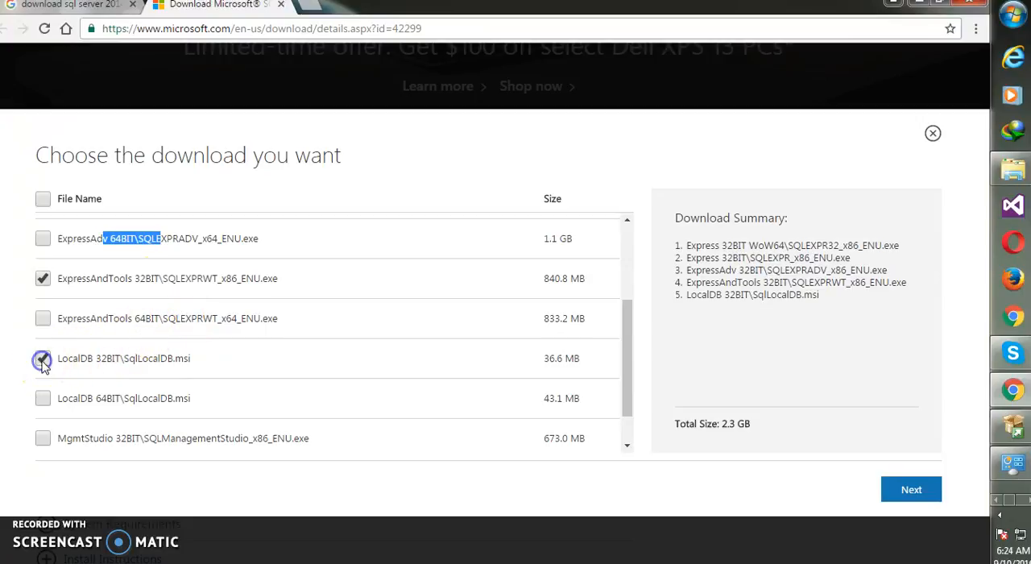
click(42, 437)
scroll(309, 370, down, 1)
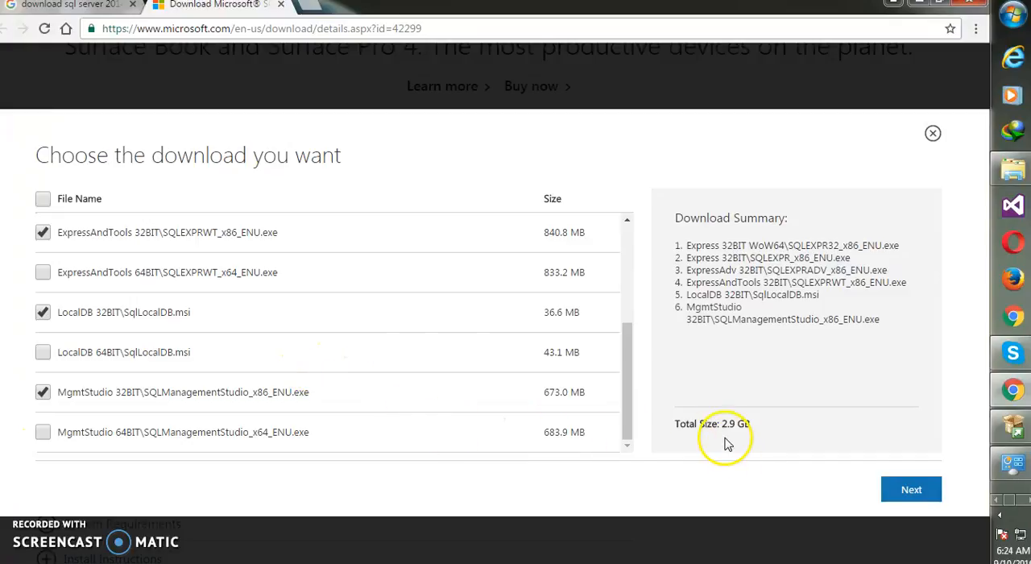
click(890, 494)
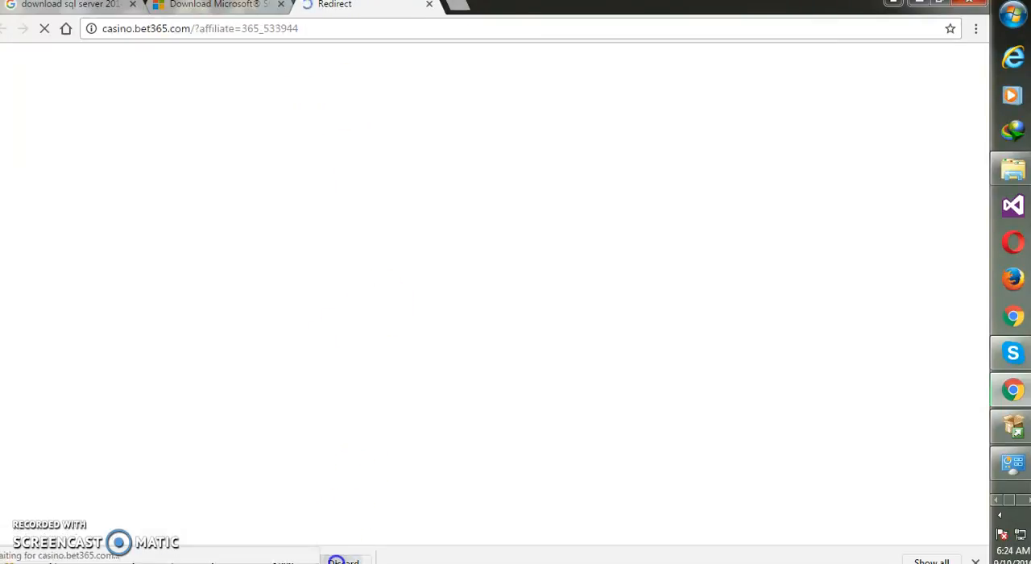
Discard the pending browser download and close the bet365 pop-up page, leaving the browser minimized.
click(344, 561)
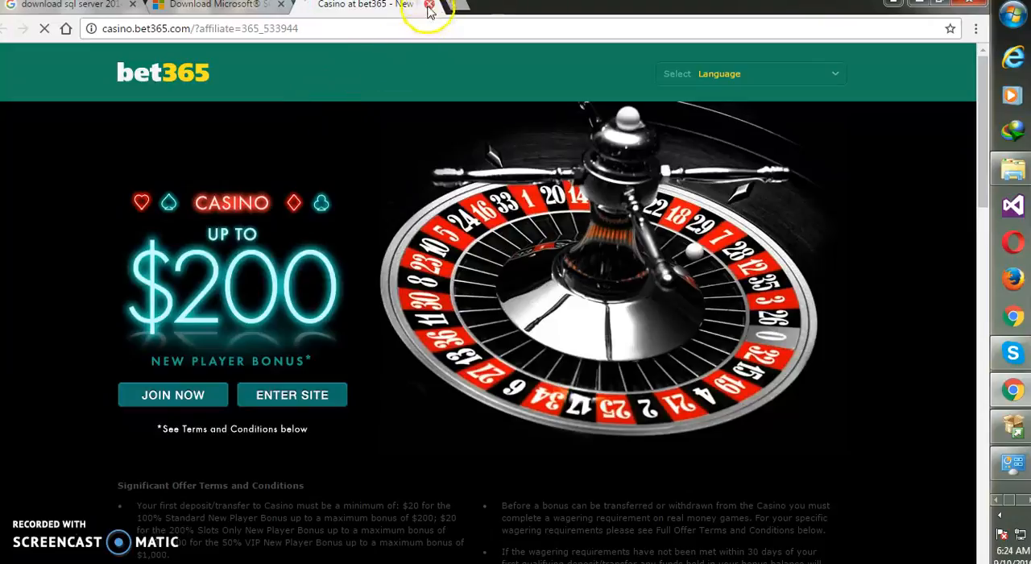
click(428, 4)
click(919, 4)
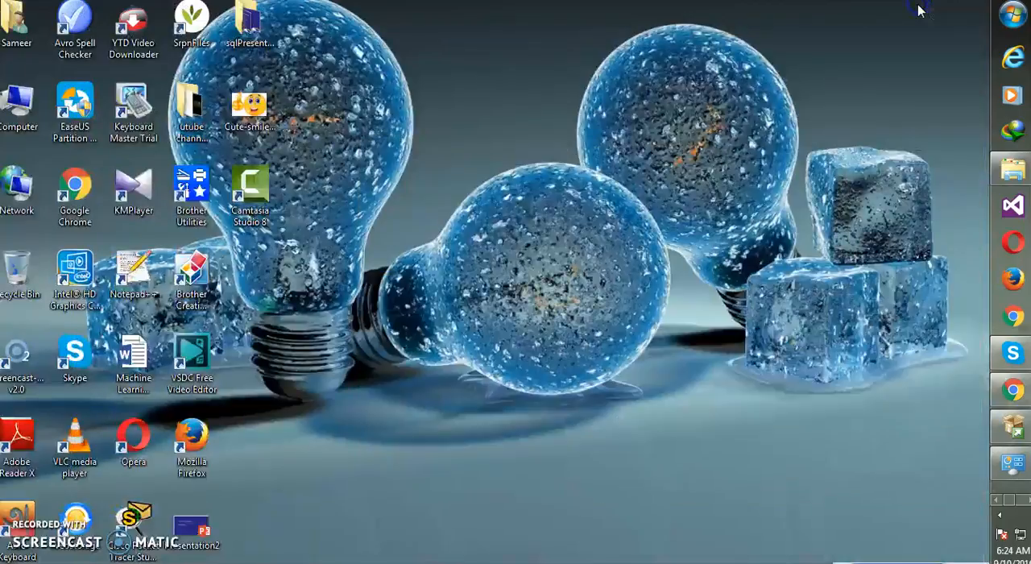
right_click(674, 193)
click(716, 238)
right_click(681, 194)
click(726, 237)
Switch to Windows Explorer, return to the Compilers folder and examine the extraction options for the SQLServer2014SP1-FullSlipstream-x86-ENU archive.
click(1013, 169)
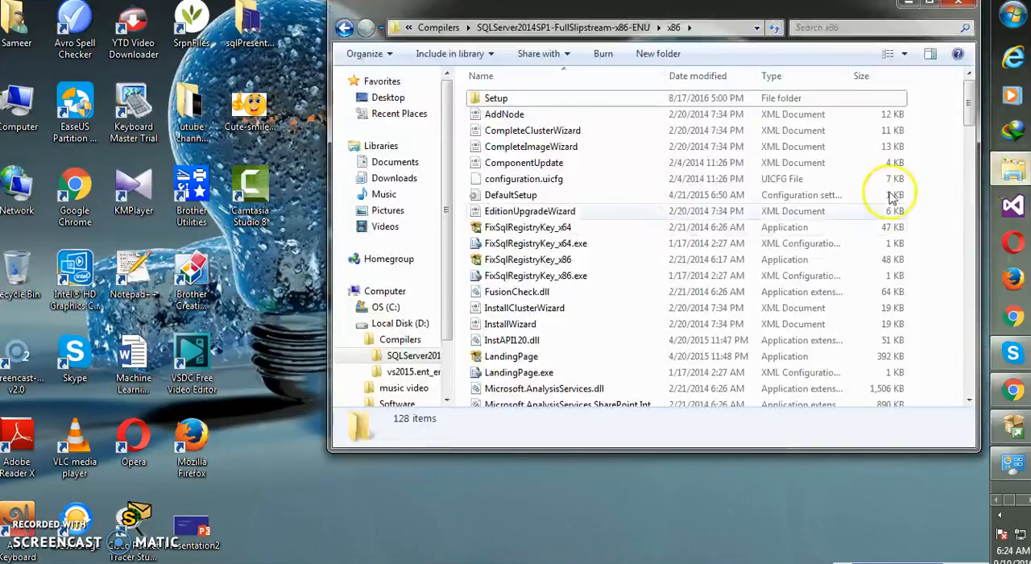
click(344, 28)
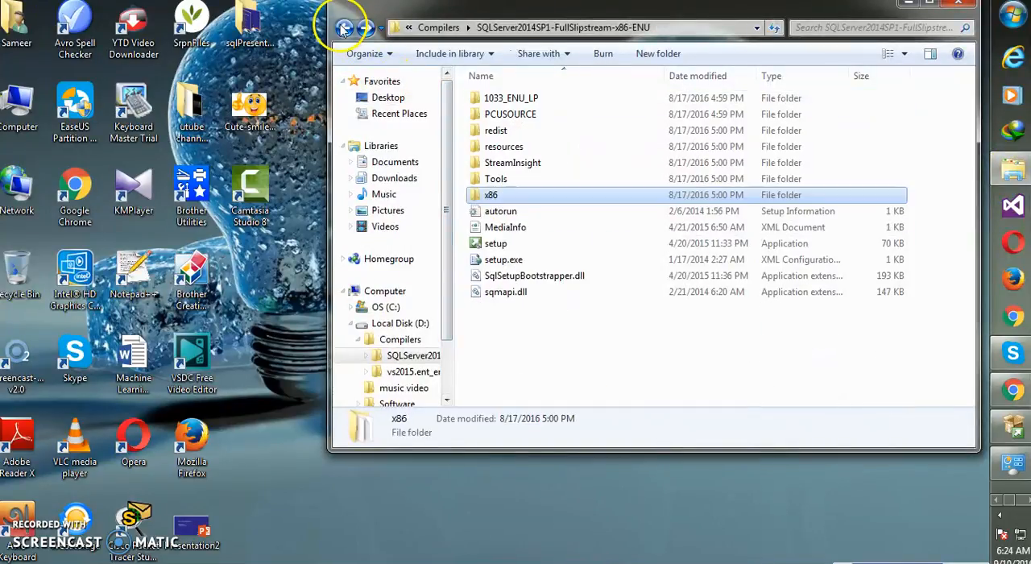
click(344, 28)
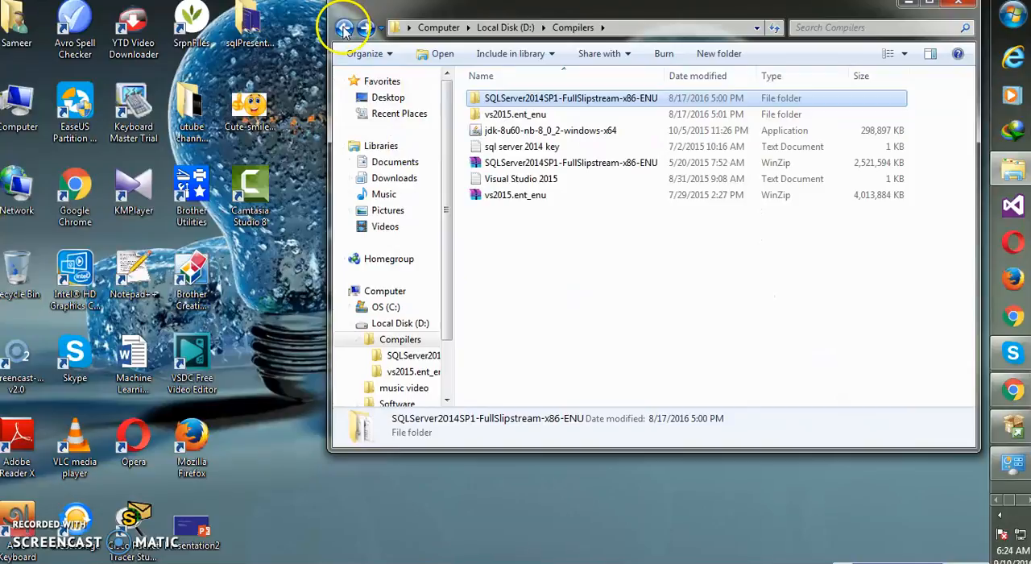
click(499, 164)
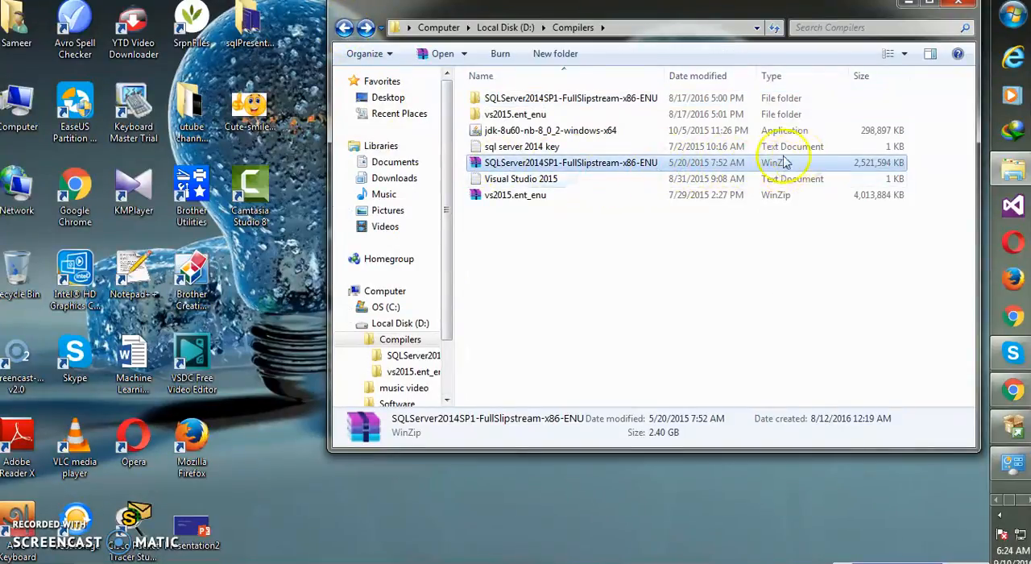
right_click(582, 167)
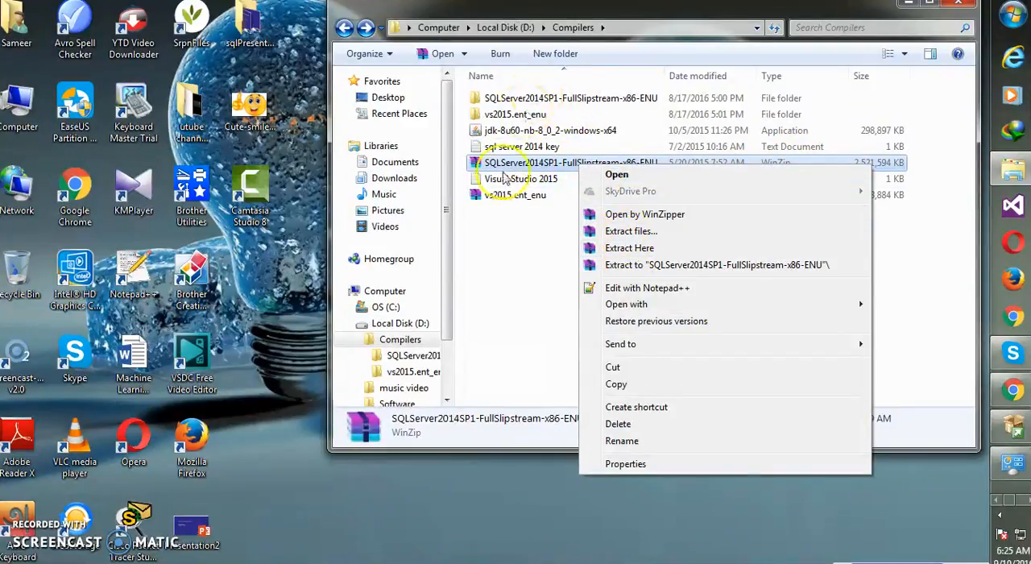
click(534, 197)
Run setup from the extracted SQLServer2014SP1-FullSlipstream-x86-ENU folder and start a new stand-alone SQL Server installation.
double_click(507, 100)
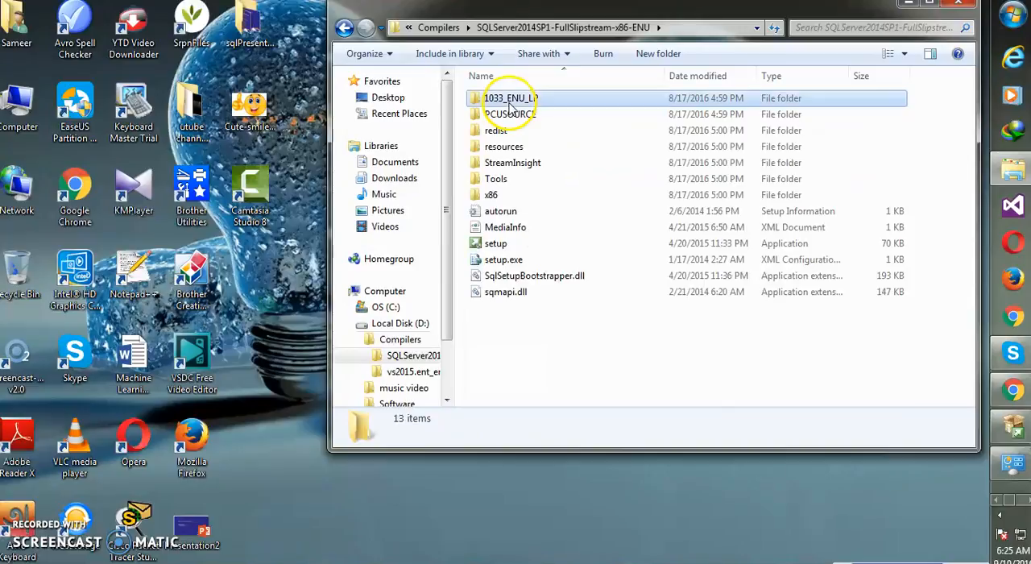
click(495, 243)
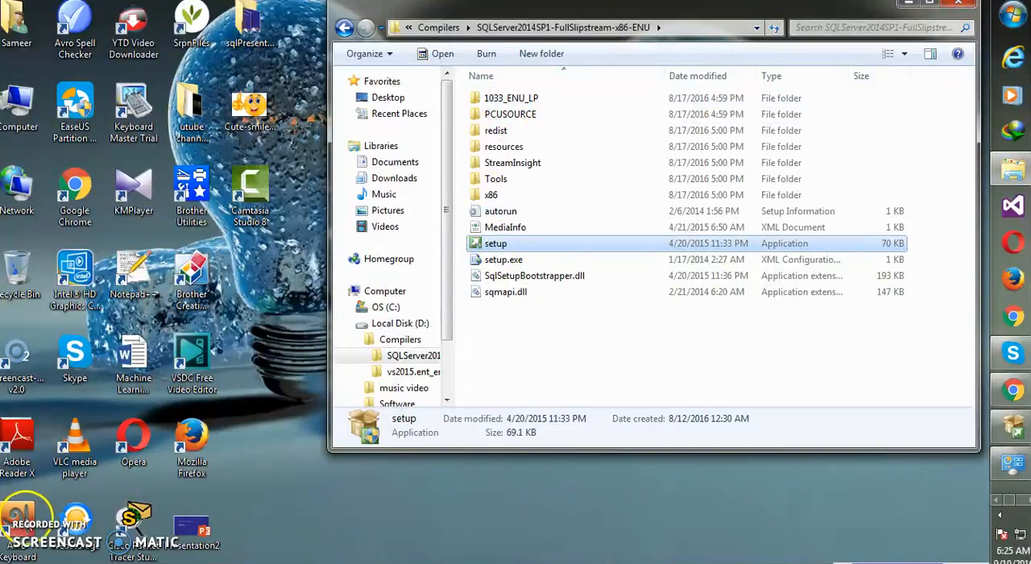
double_click(499, 248)
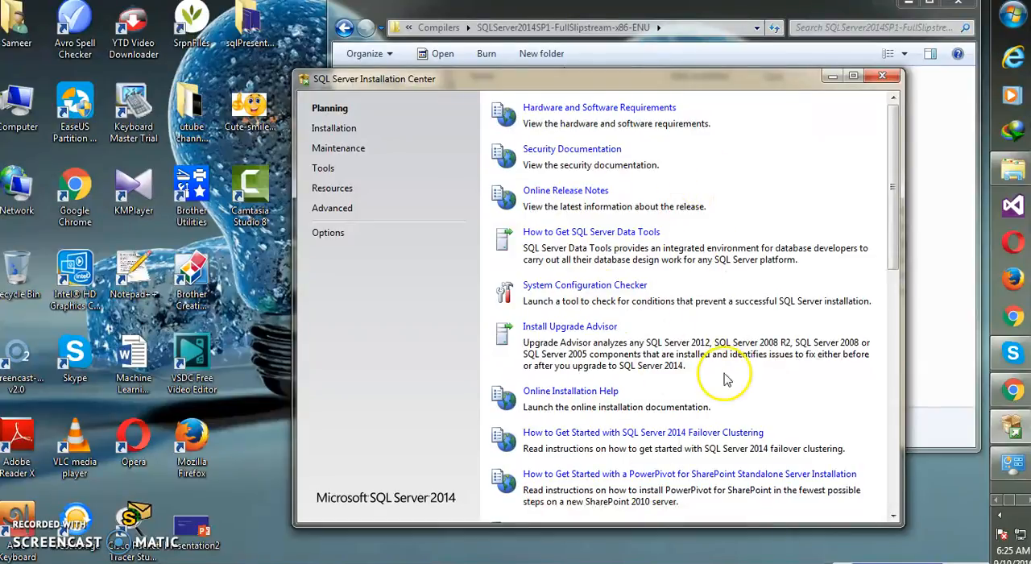
click(351, 138)
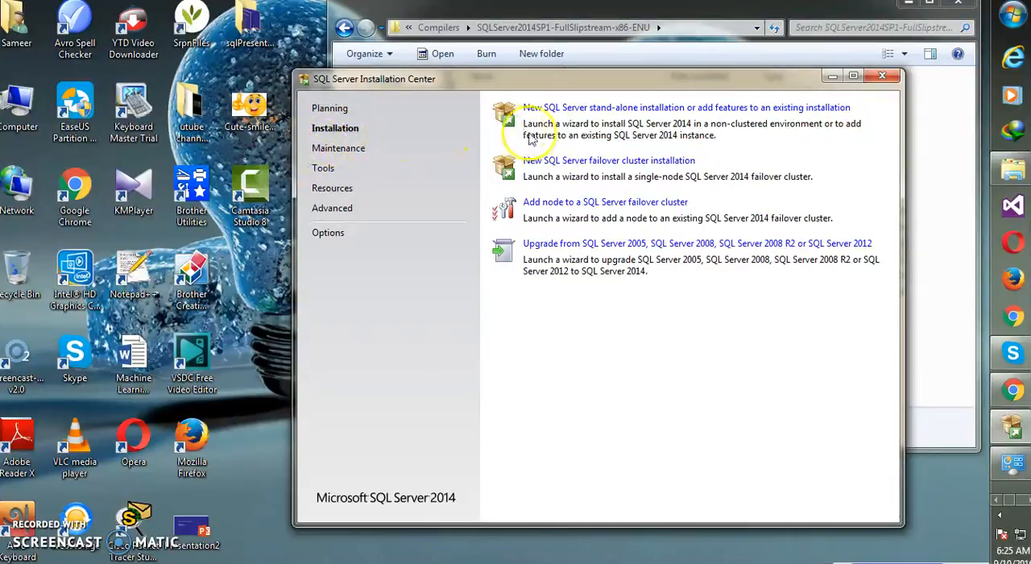
click(564, 111)
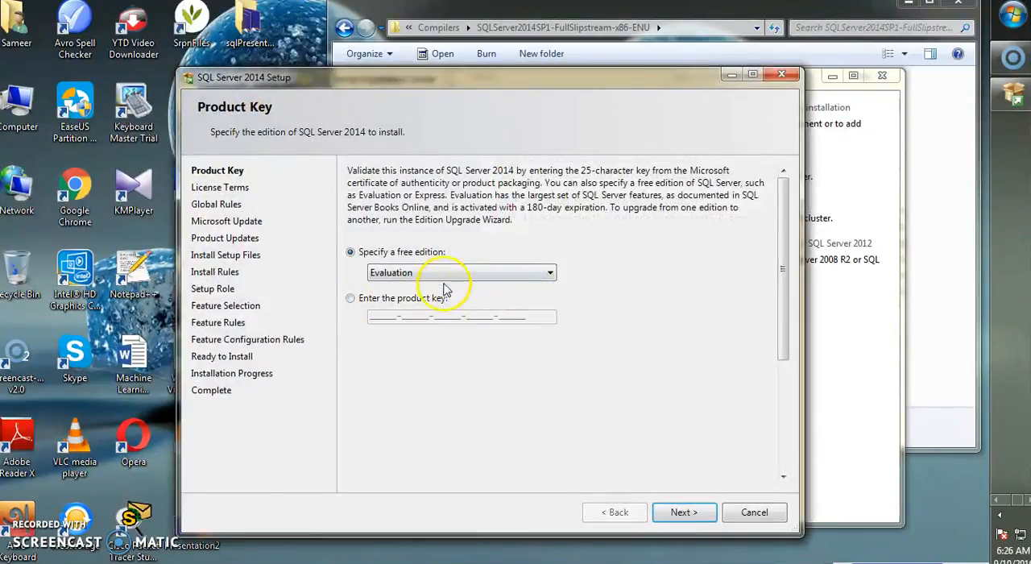
Specify Express as the free edition of SQL Server 2014 and continue to the license terms.
click(445, 274)
click(446, 297)
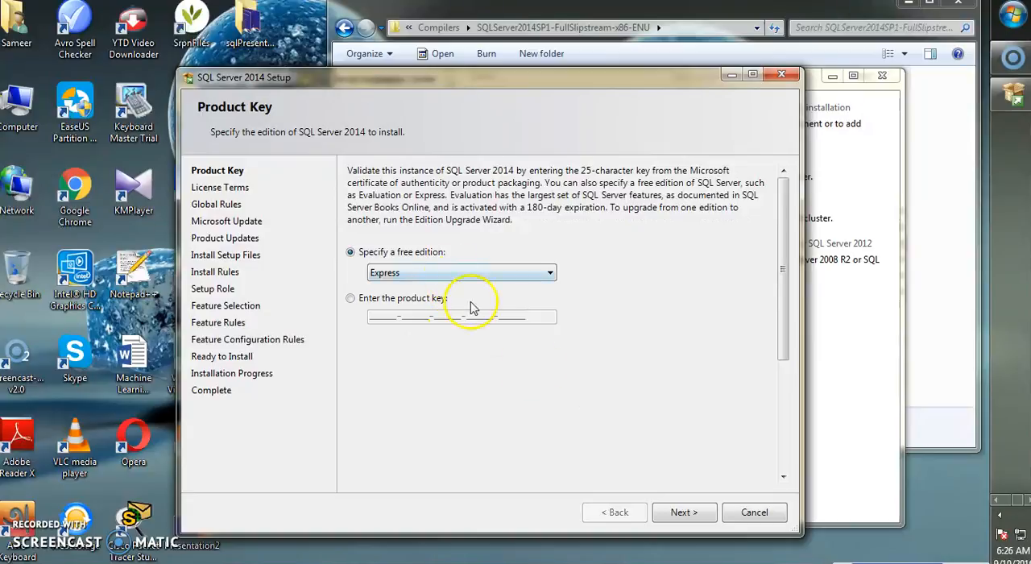
click(683, 512)
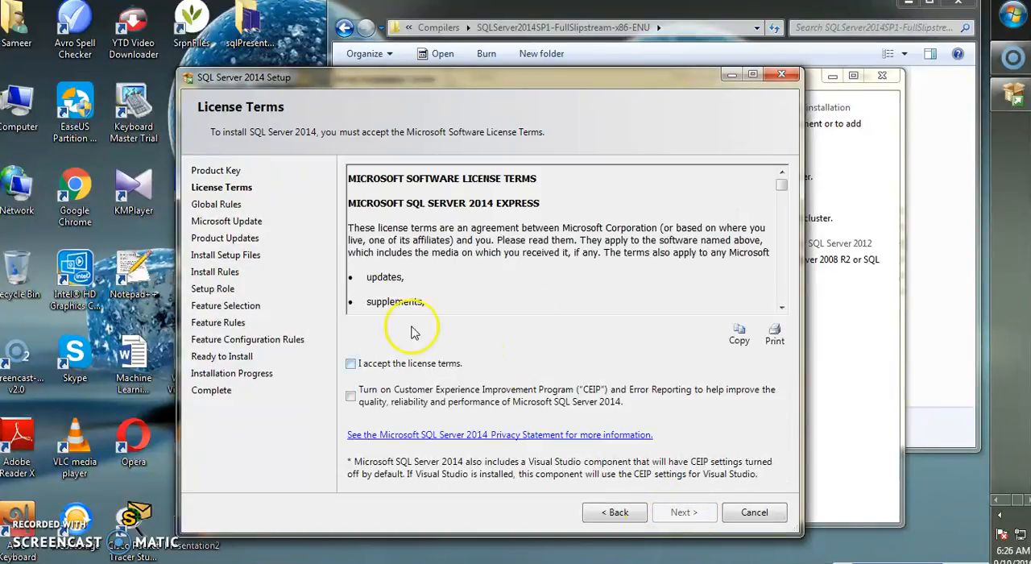
Accept the license terms, turn on the Customer Experience Improvement Program with Error Reporting, and continue.
click(351, 364)
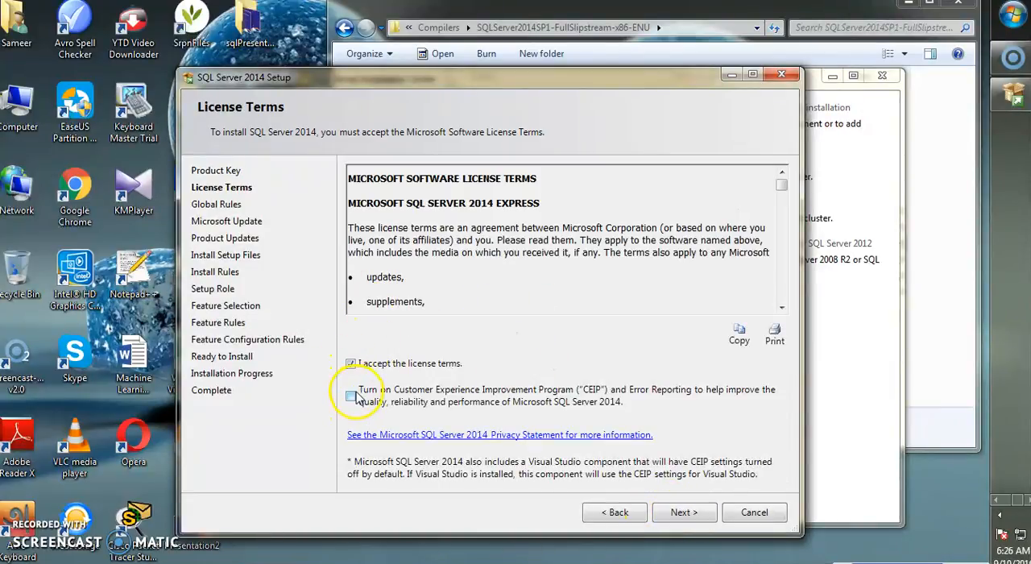
click(351, 396)
click(681, 512)
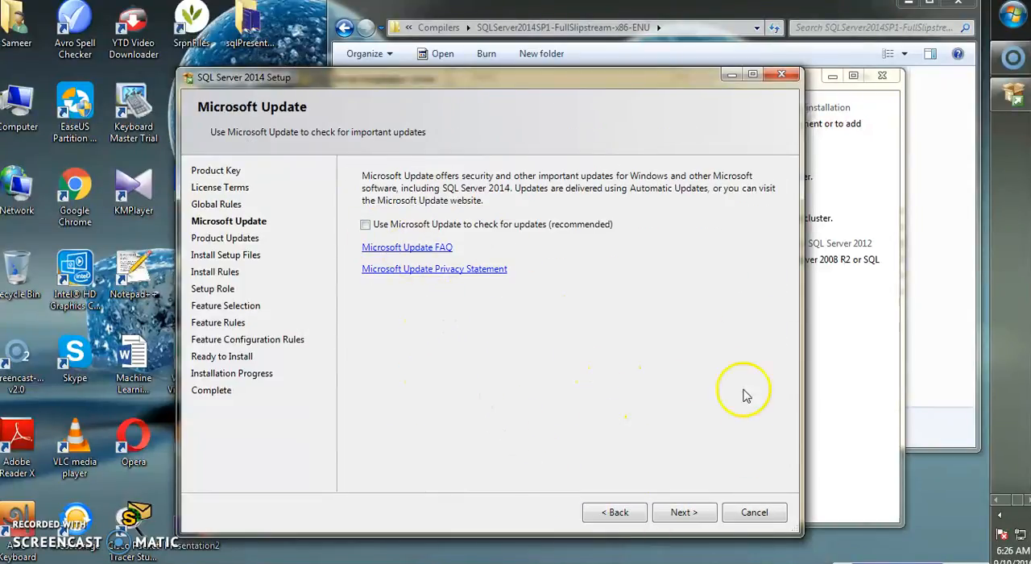
Continue past the update and install rules pages without Microsoft Update, keeping SQL Server Feature Installation as the setup role.
click(685, 512)
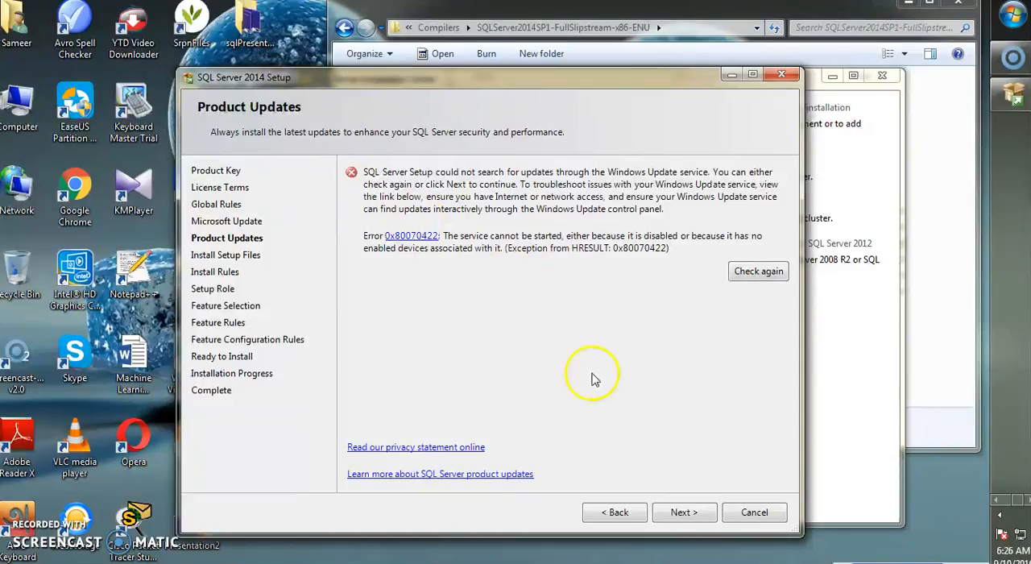
click(677, 514)
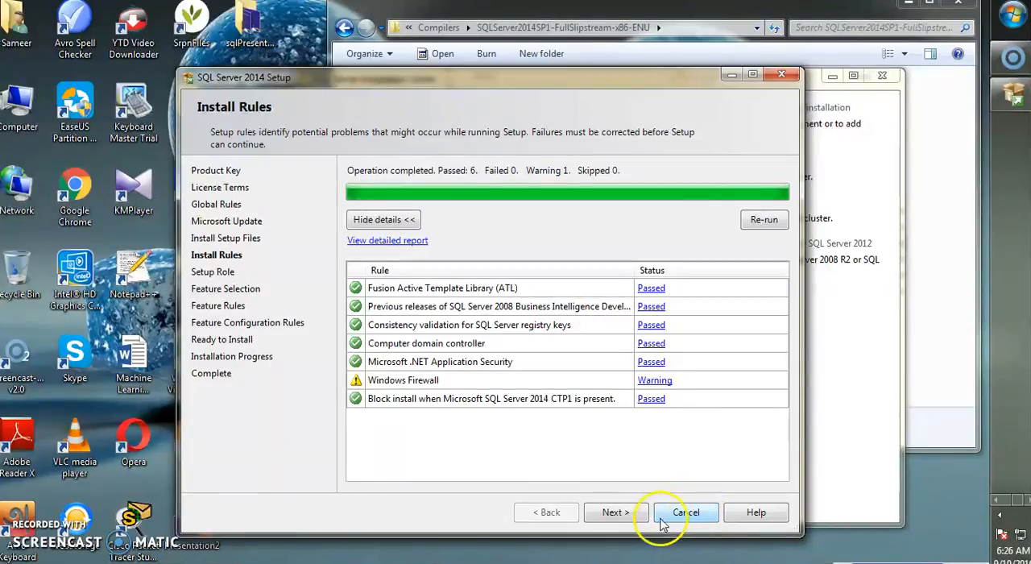
click(614, 512)
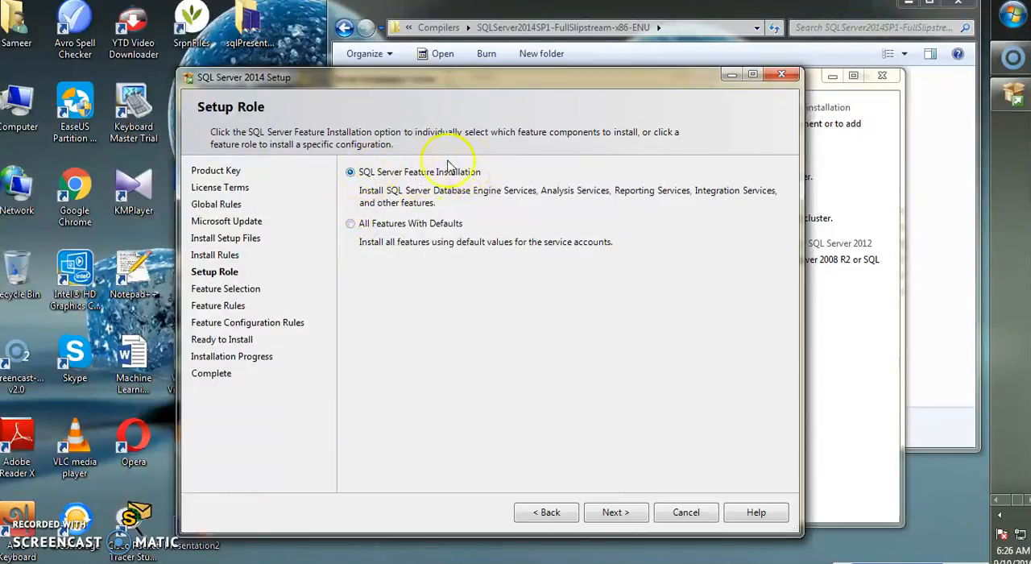
click(617, 513)
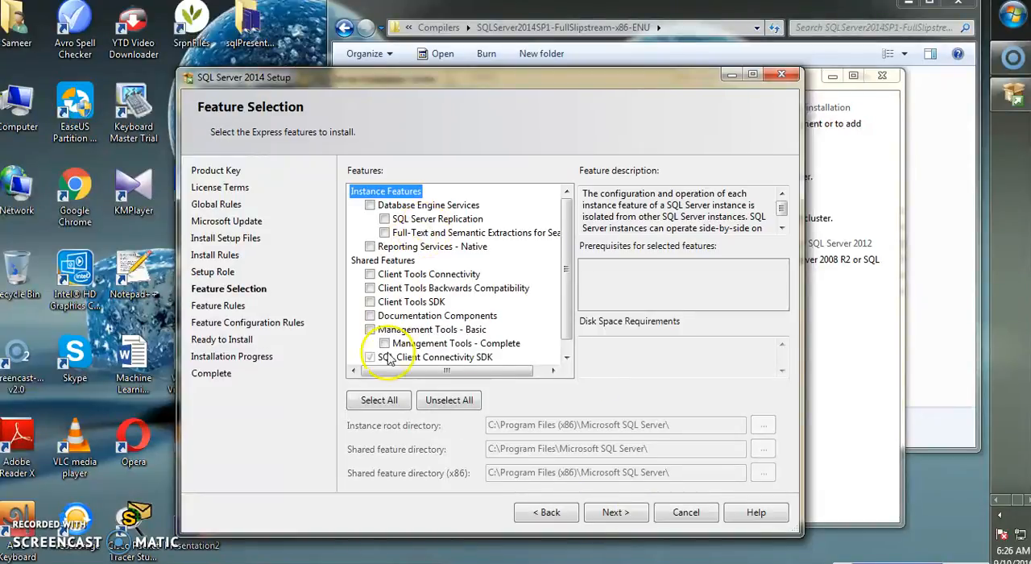
Select all Express features, keep the instance root directory C:\Program Files (x86)\Microsoft SQL Server\, and continue to the instance configuration.
click(383, 405)
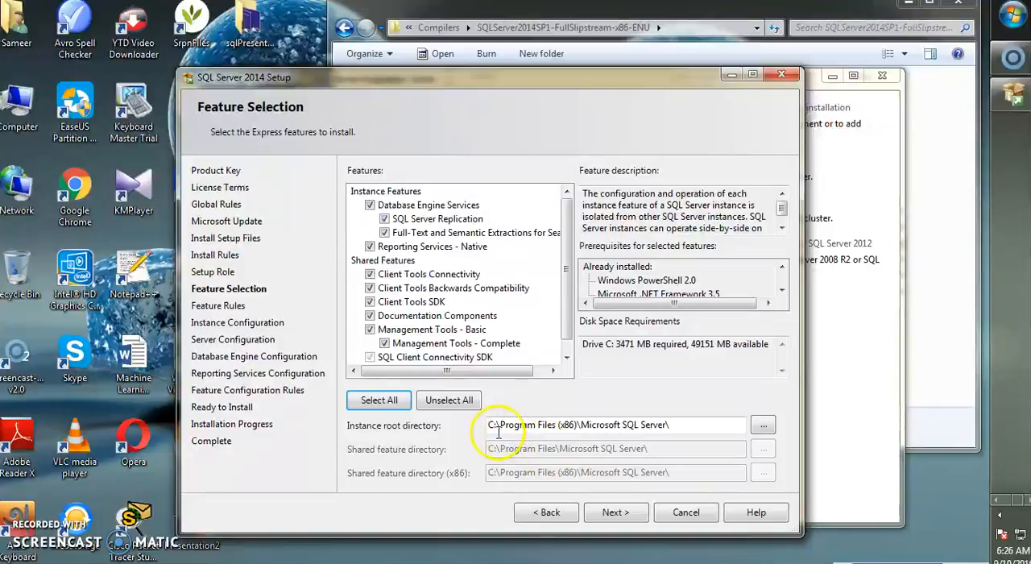
drag(489, 424, 685, 415)
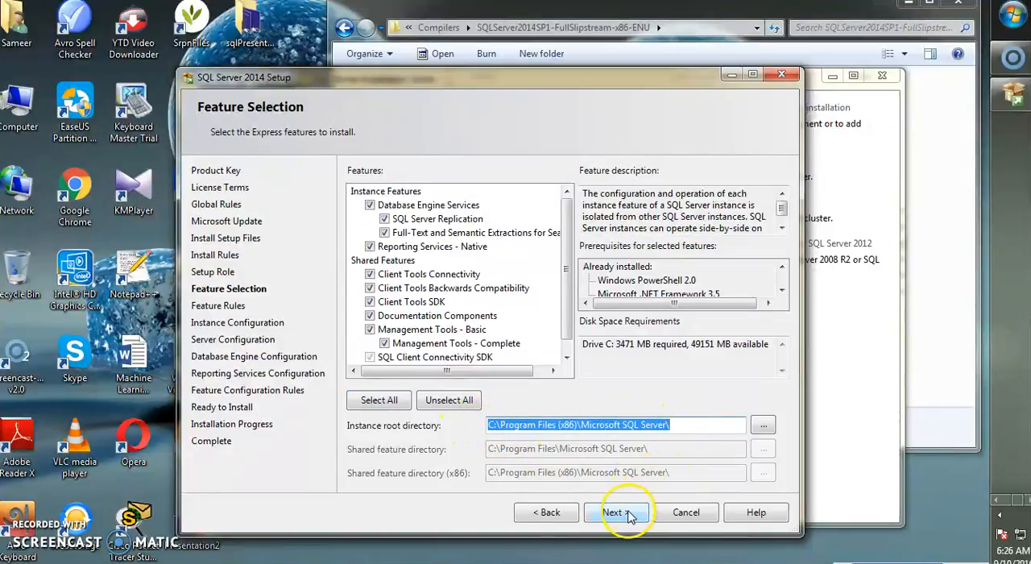
click(675, 426)
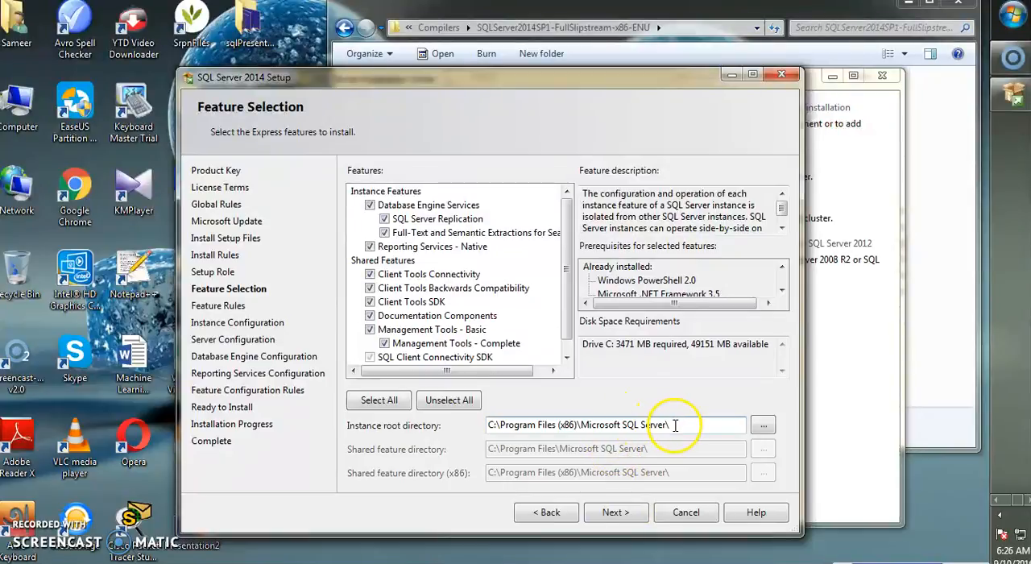
double_click(497, 427)
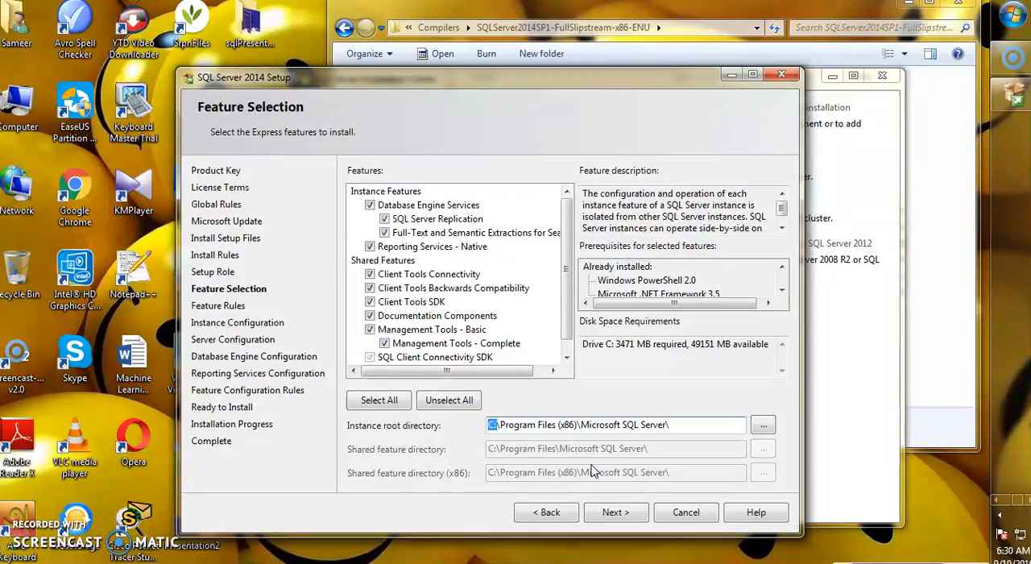
click(591, 429)
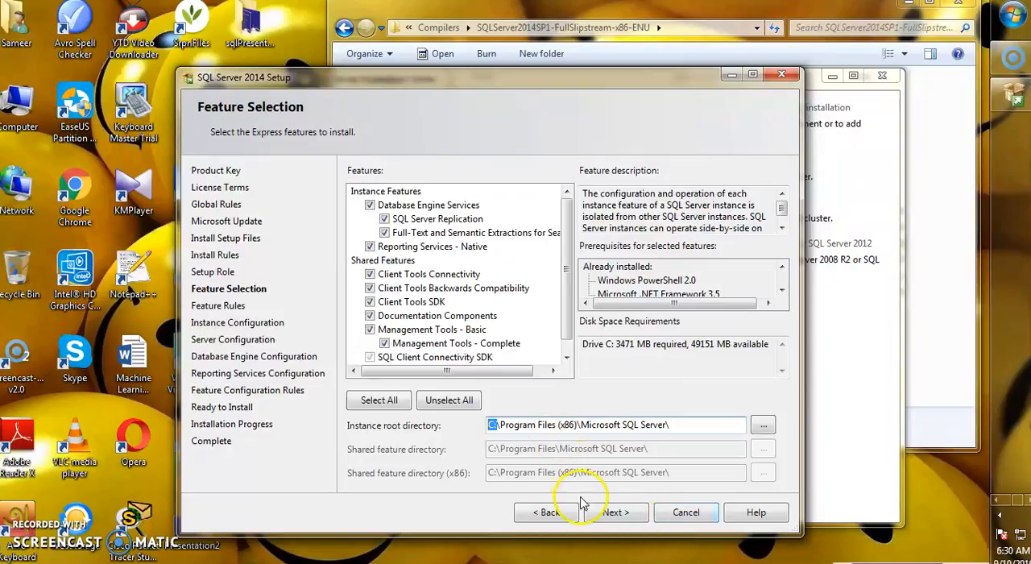
click(609, 516)
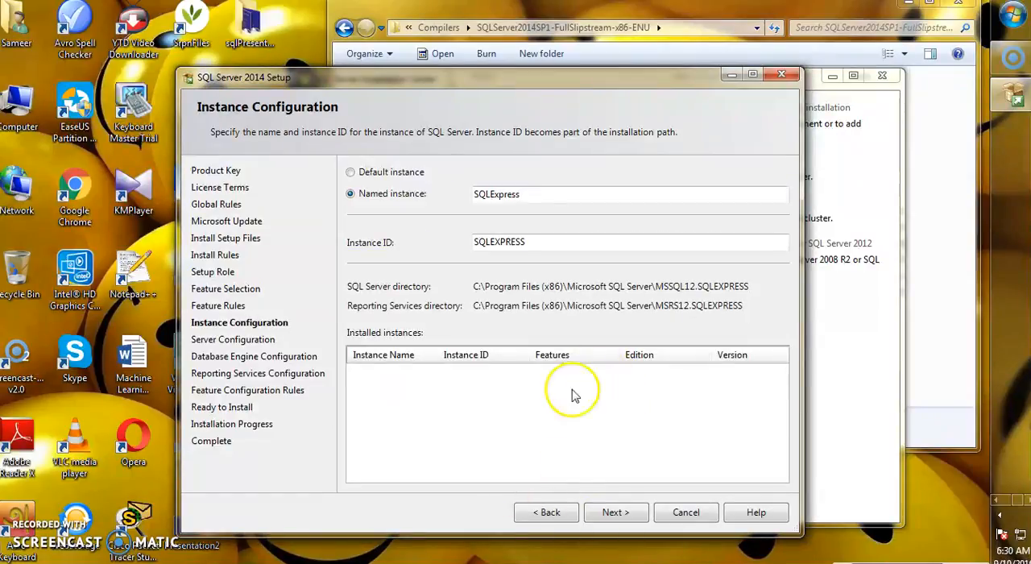
Configure a named instance called SQL2014 with the instance ID SQL2014 and continue to the server configuration.
click(351, 173)
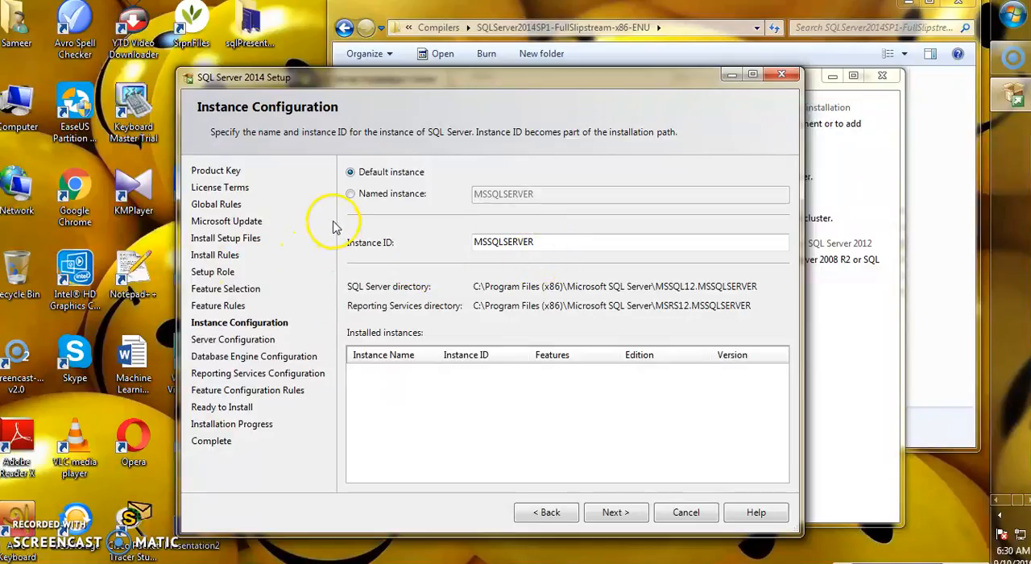
click(351, 194)
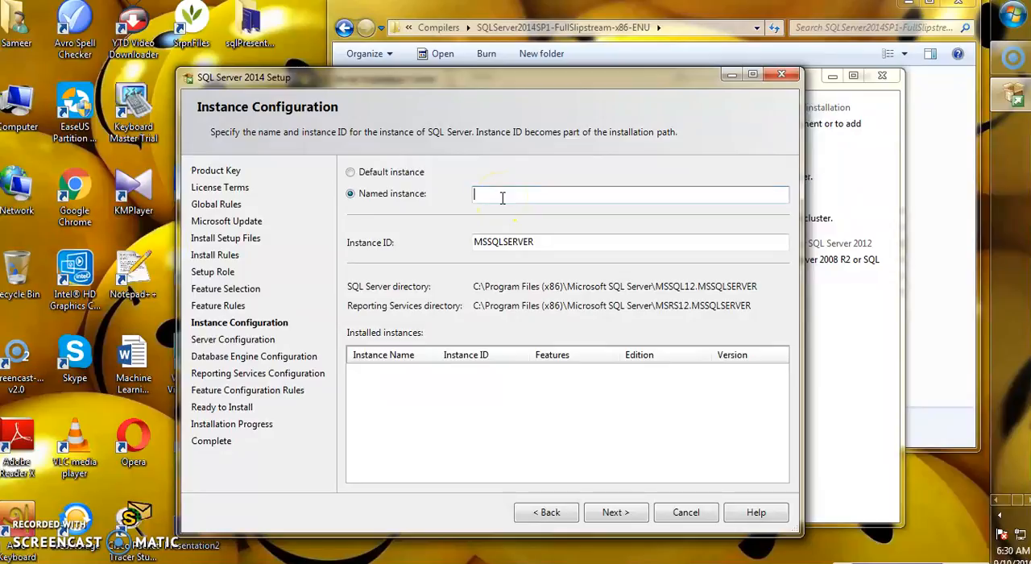
text(SQL2014)
drag(532, 240, 488, 248)
click(530, 249)
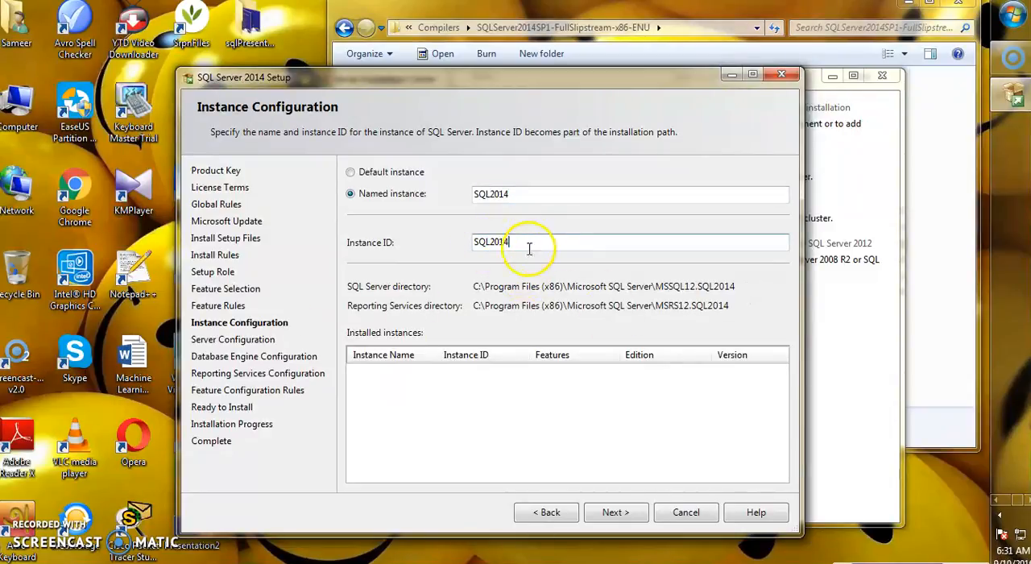
click(610, 513)
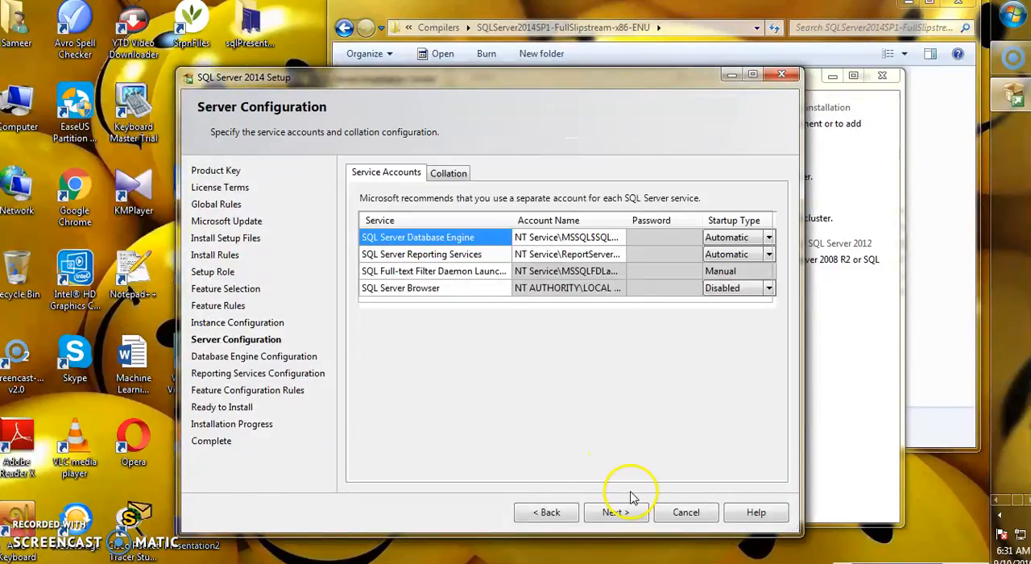
Keep the default service accounts, choose Mixed Mode authentication, enter and confirm the sa password, and add the current user as SQL Server administrator.
click(616, 512)
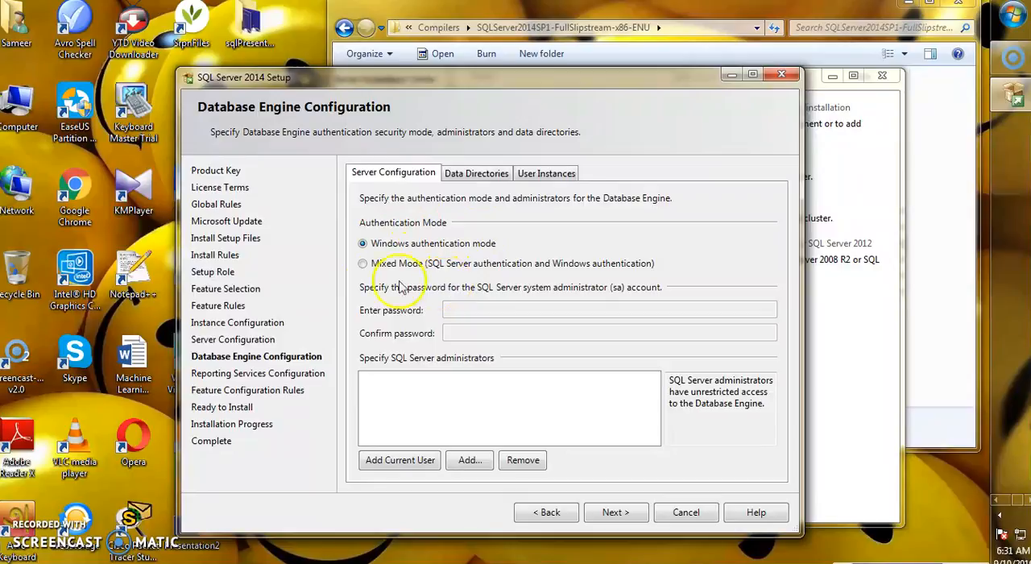
click(362, 264)
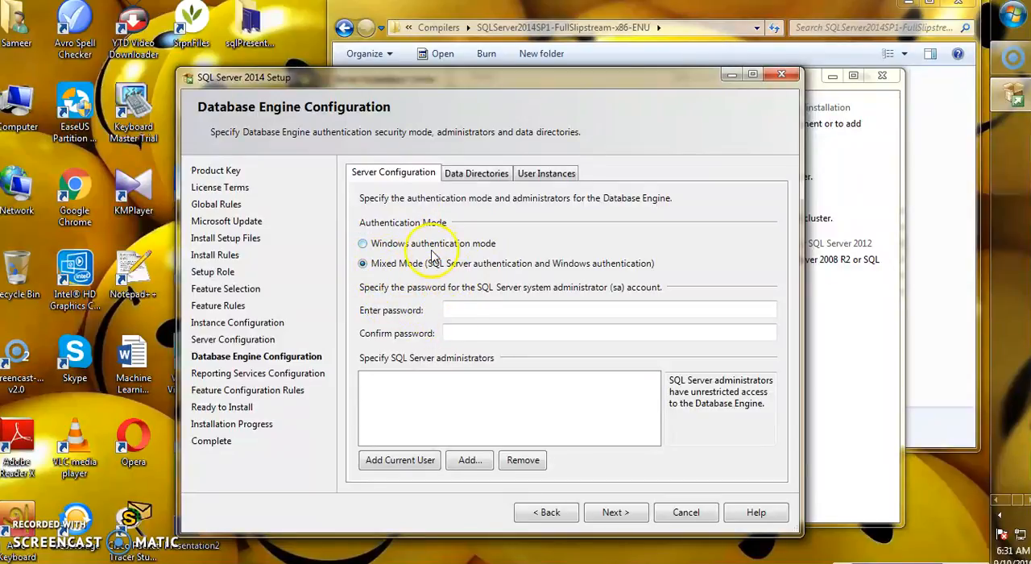
click(461, 314)
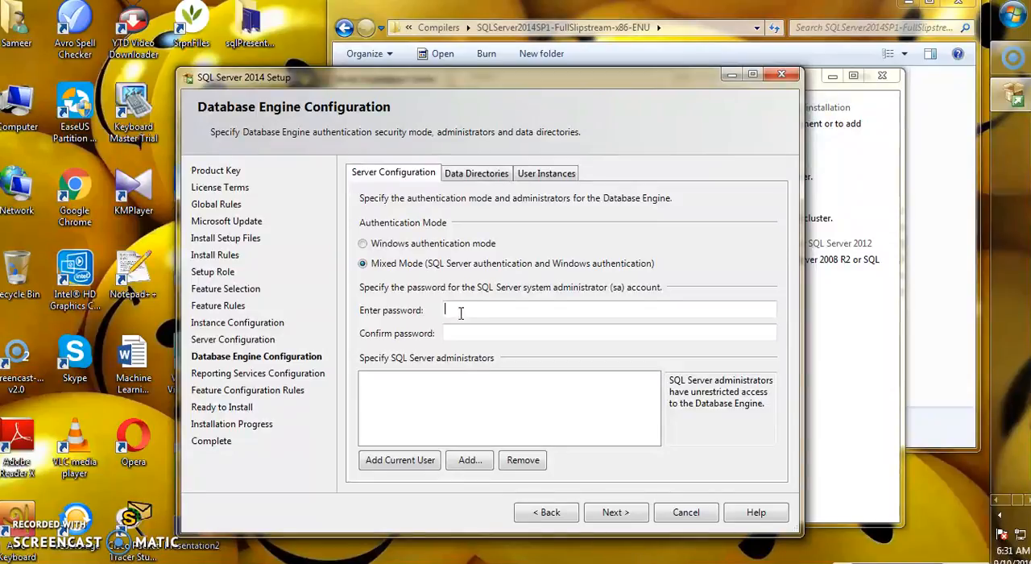
click(468, 331)
click(411, 466)
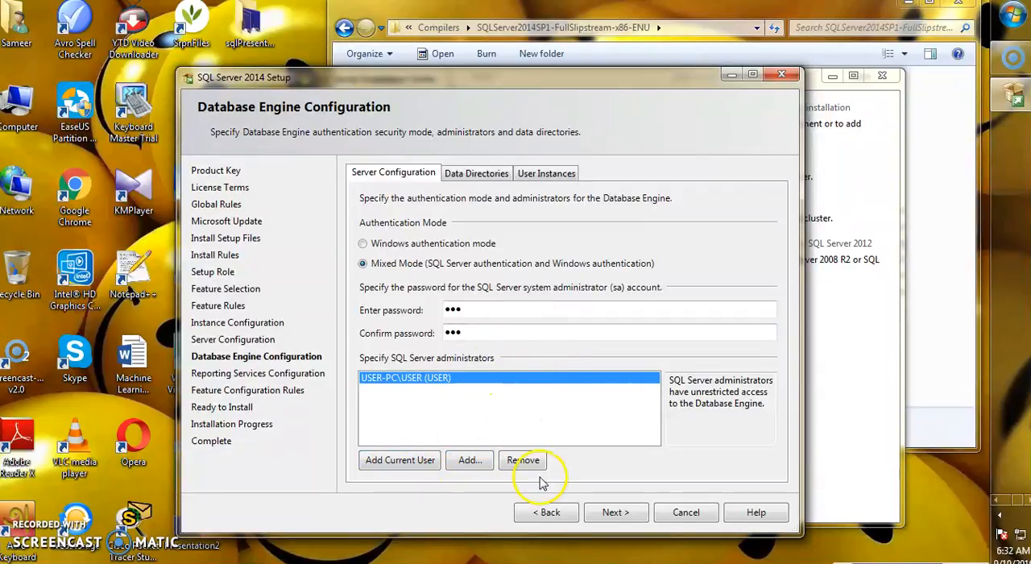
click(614, 514)
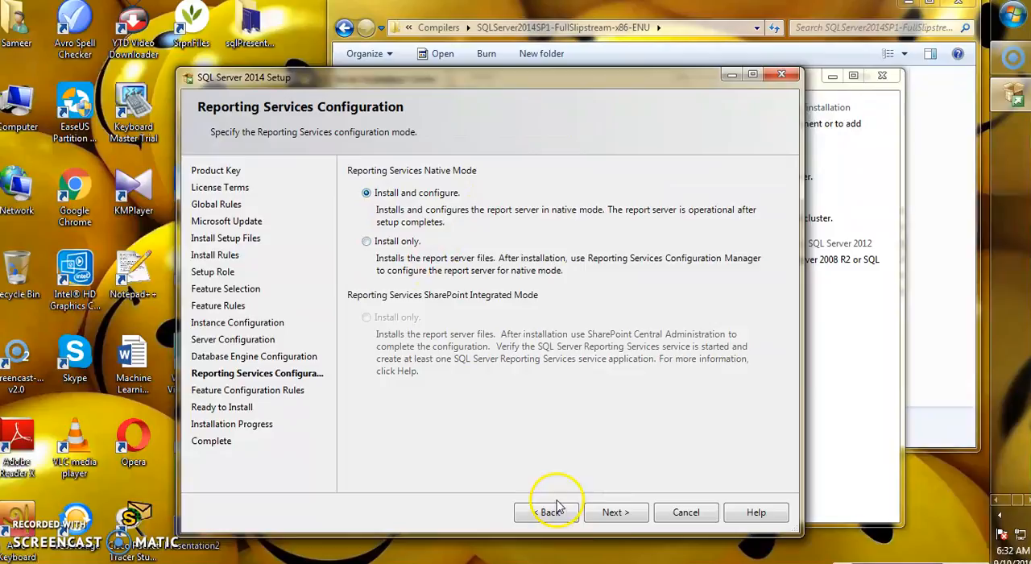
Set Reporting Services Native Mode to Install only, recheck the feature configuration rules and start the installation.
click(617, 513)
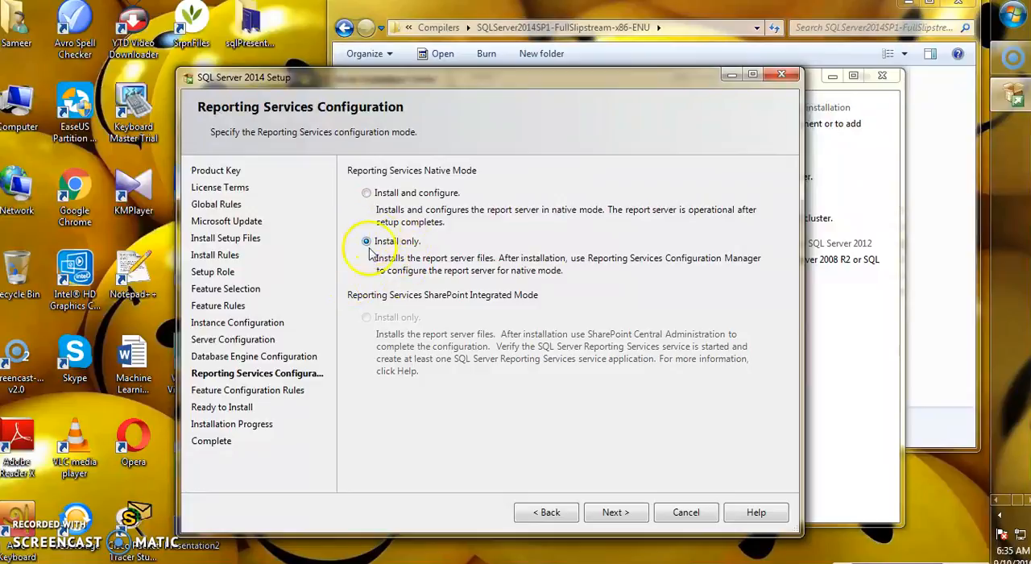
click(603, 518)
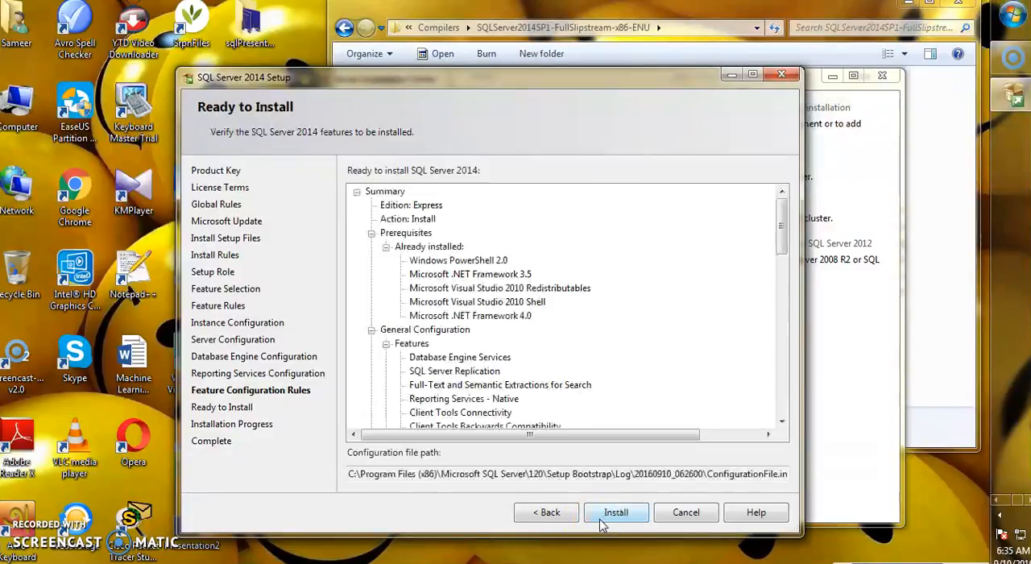
click(541, 514)
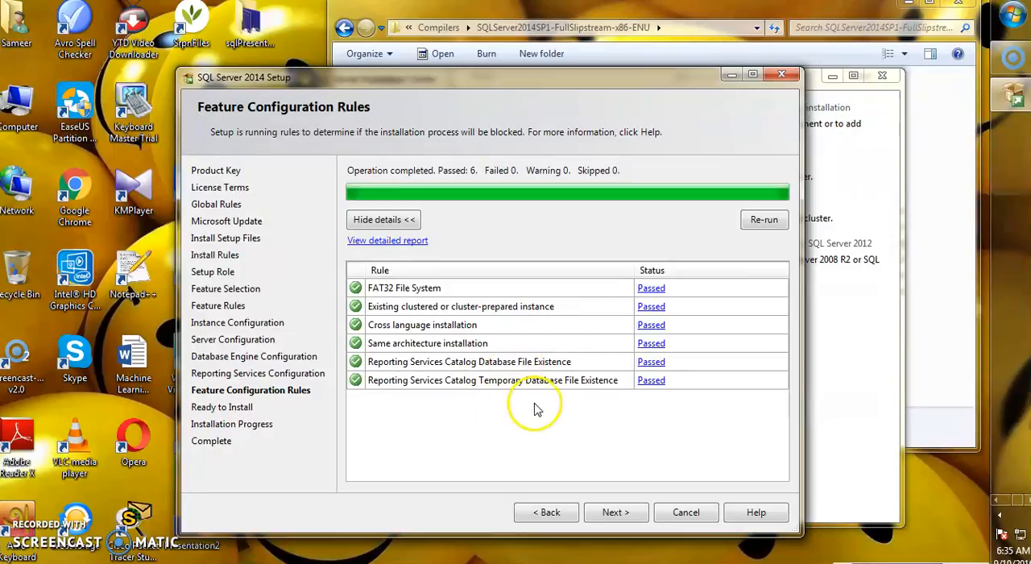
click(609, 518)
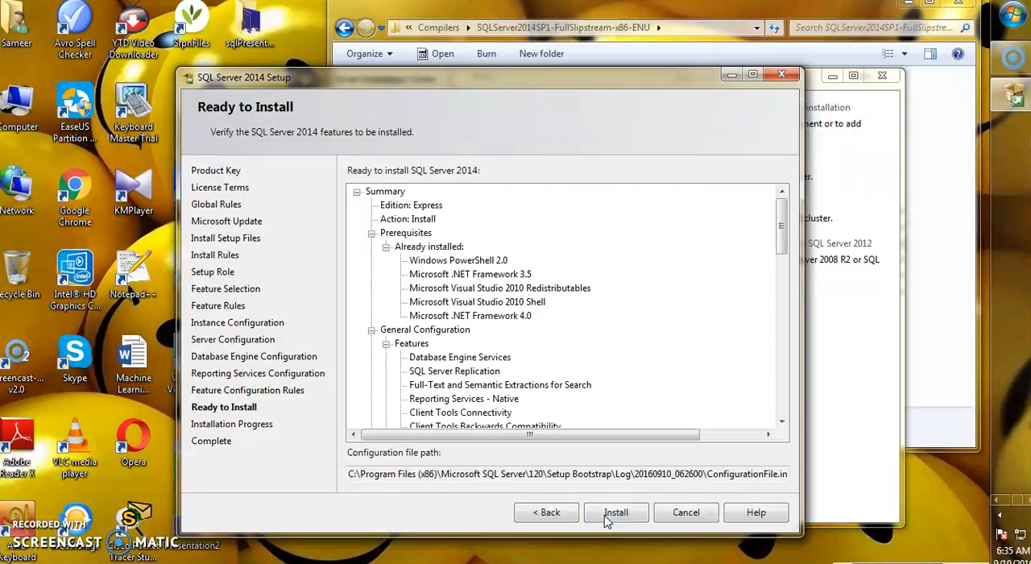
click(609, 520)
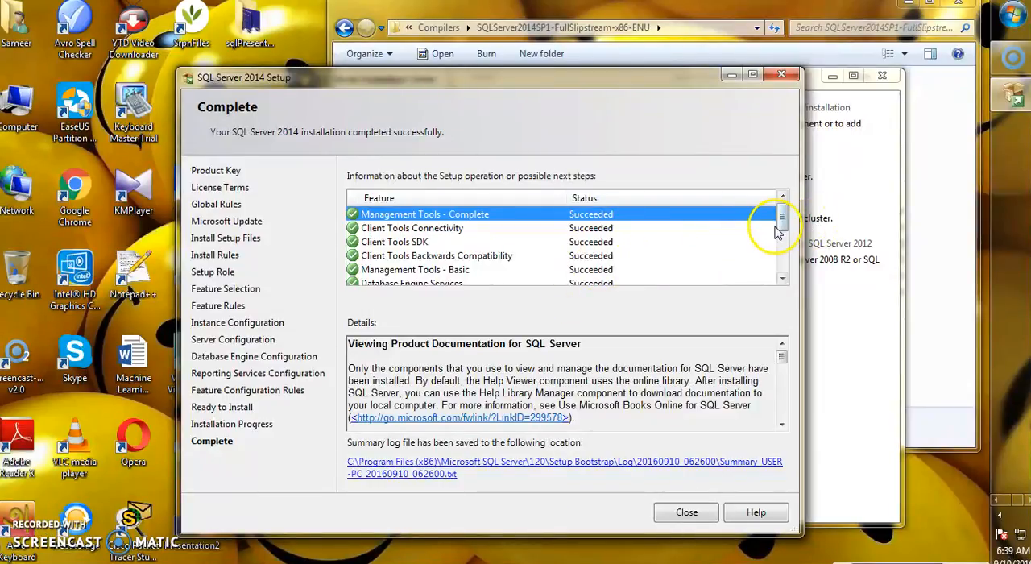
Review the setup results, then close the setup wizard, the SQL Server Installation Center and the Explorer window.
drag(782, 228, 782, 207)
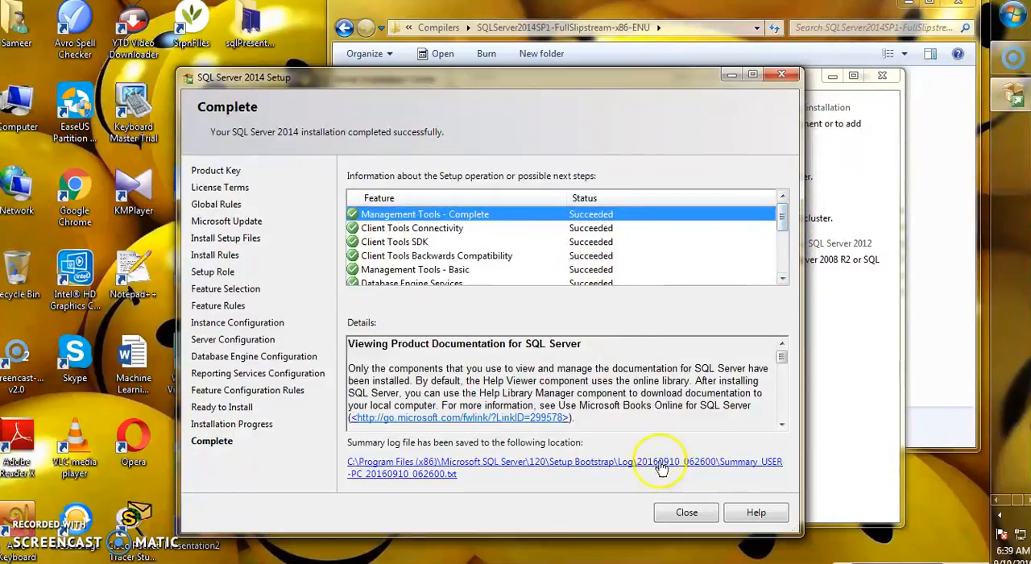
click(686, 513)
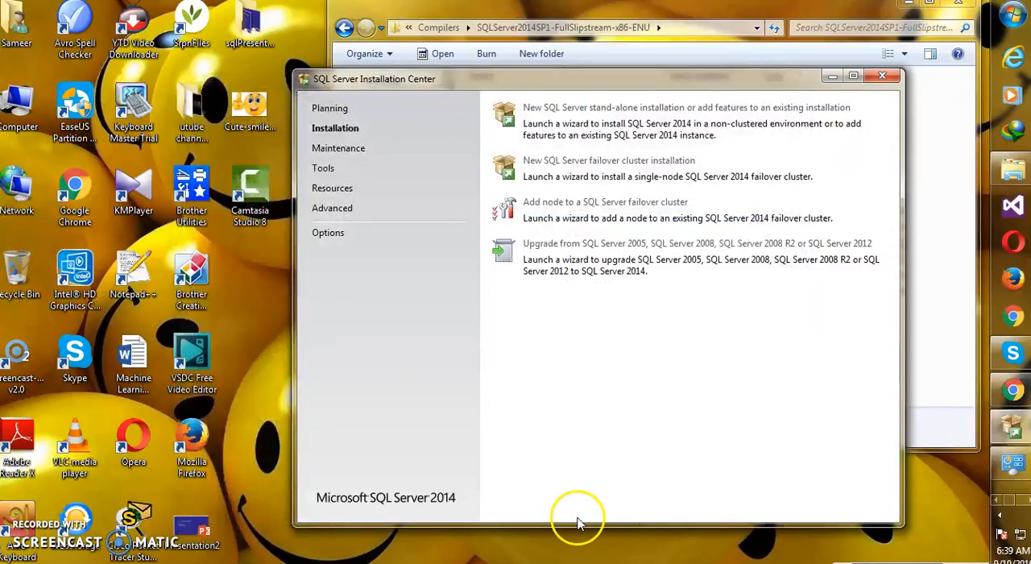
click(882, 76)
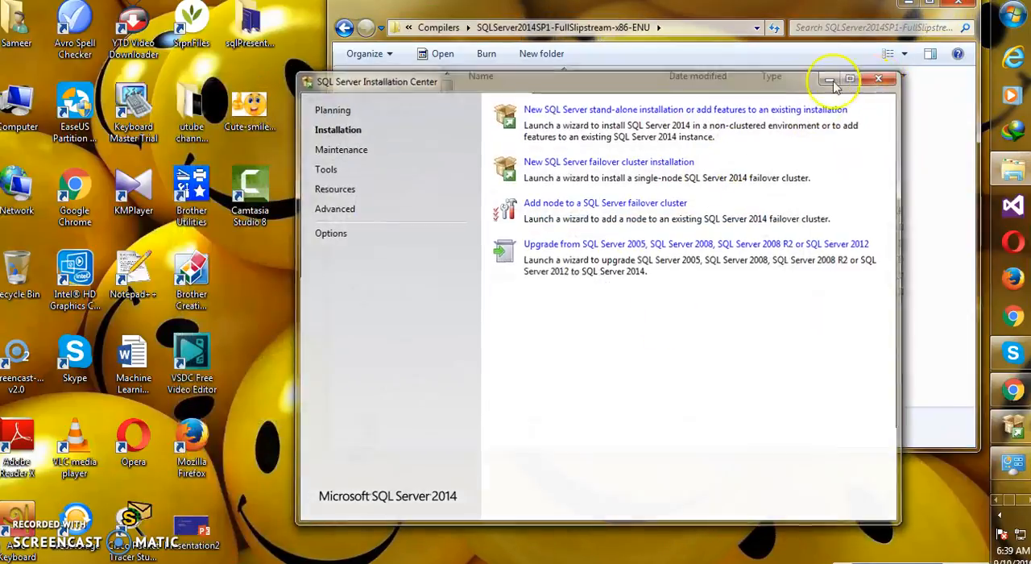
click(959, 3)
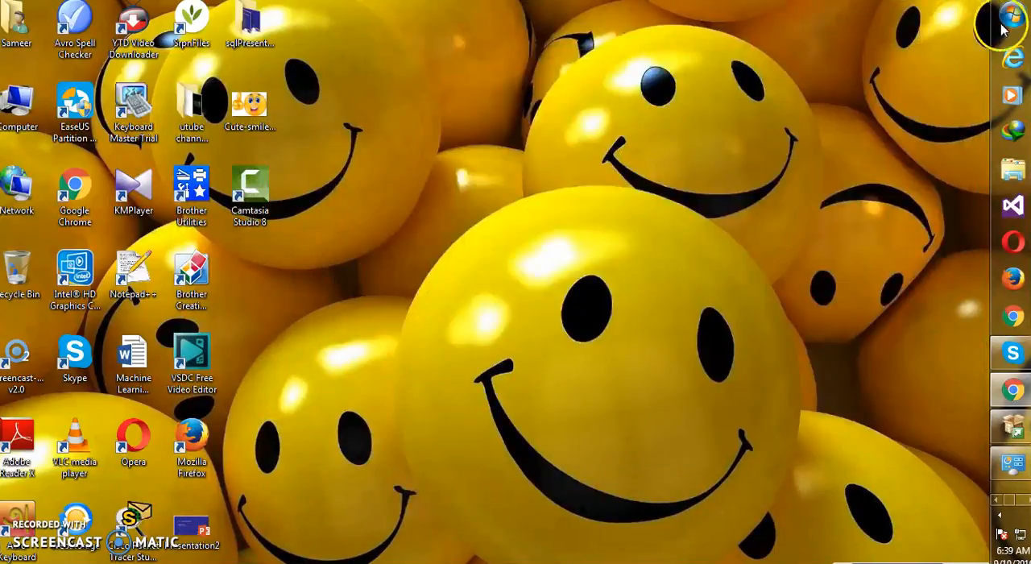
Refresh the desktop and minimize the browser window showing the advertisement page.
right_click(689, 131)
click(718, 175)
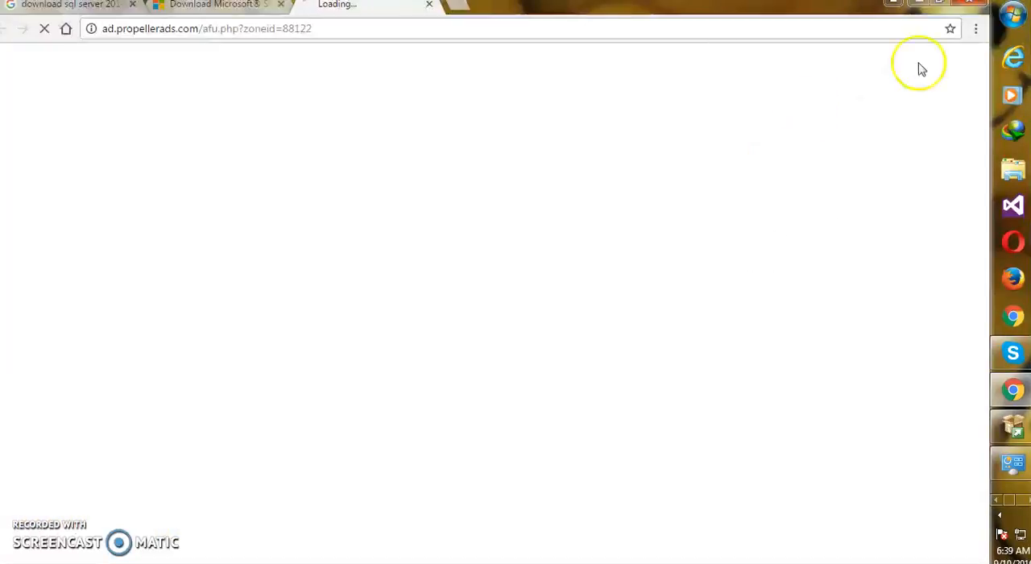
click(923, 10)
Search the installed programs for "sql" and launch SQL Server 2014 Management Studio.
click(1011, 16)
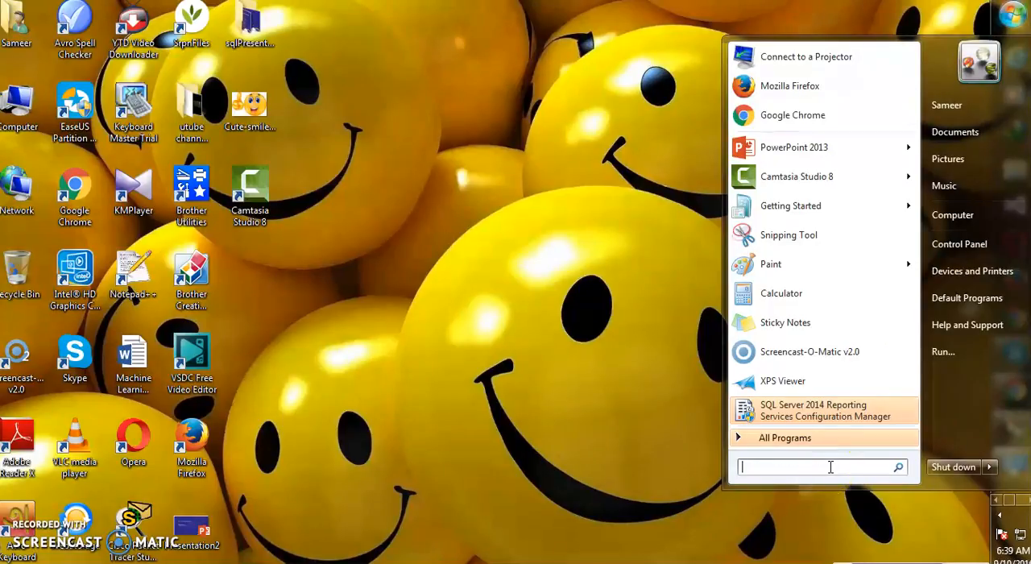
text(sql)
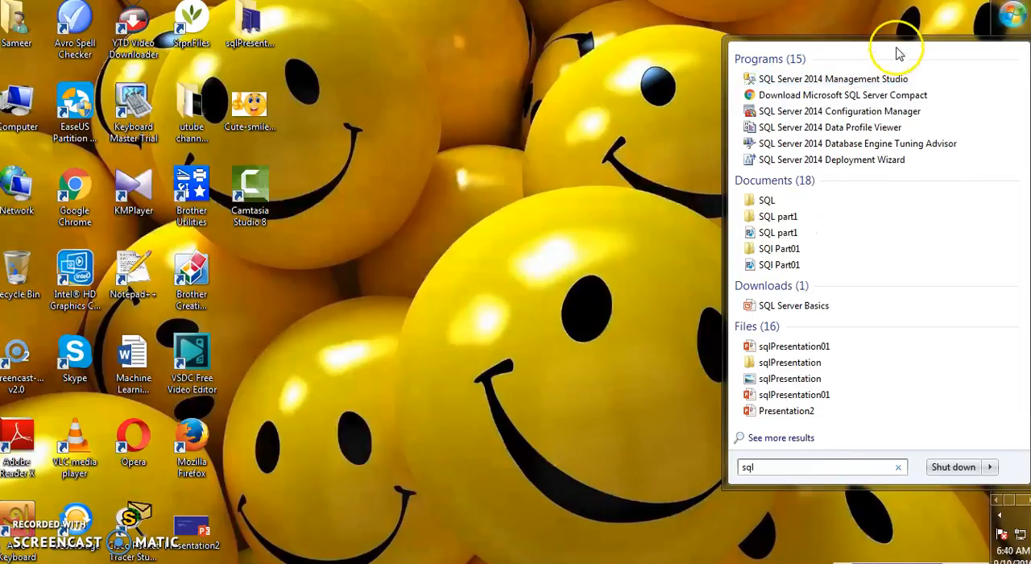
click(823, 79)
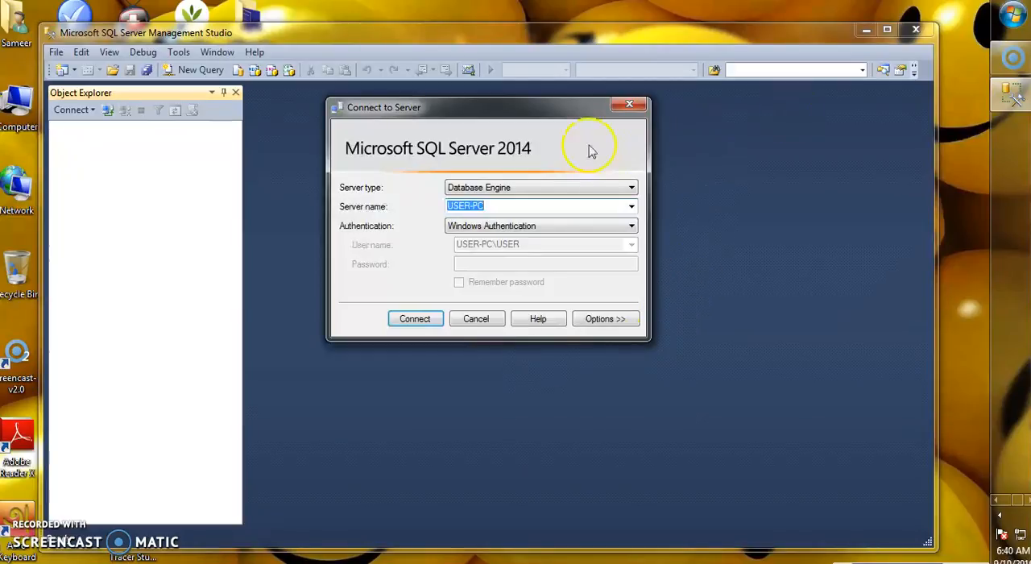
Dismiss the Connect to Server dialog without connecting and close SQL Server Management Studio.
click(630, 105)
click(917, 30)
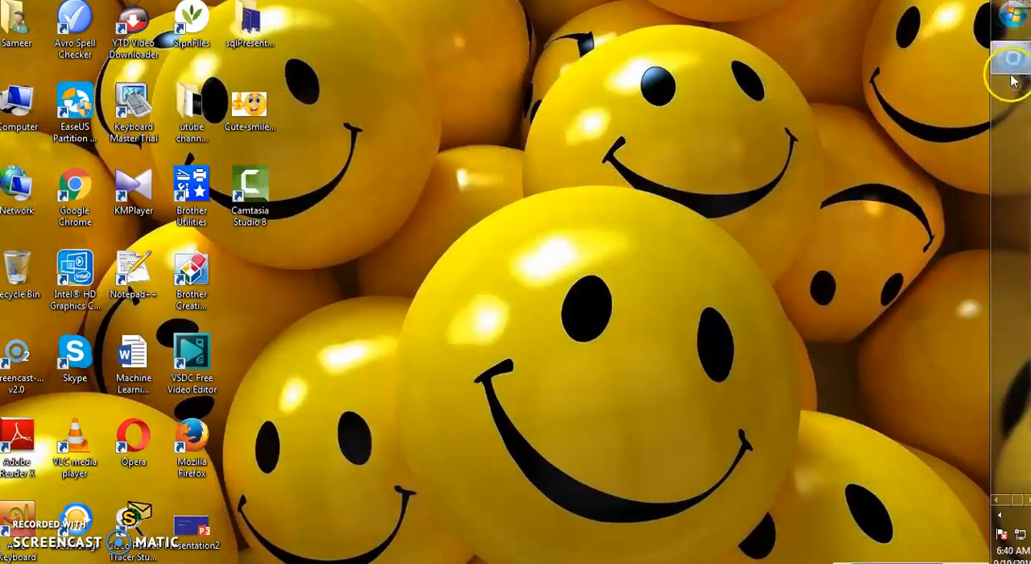
Open Programs and Features from the Control Panel, examine the installed Microsoft SQL Server entries, and close the window.
click(1011, 16)
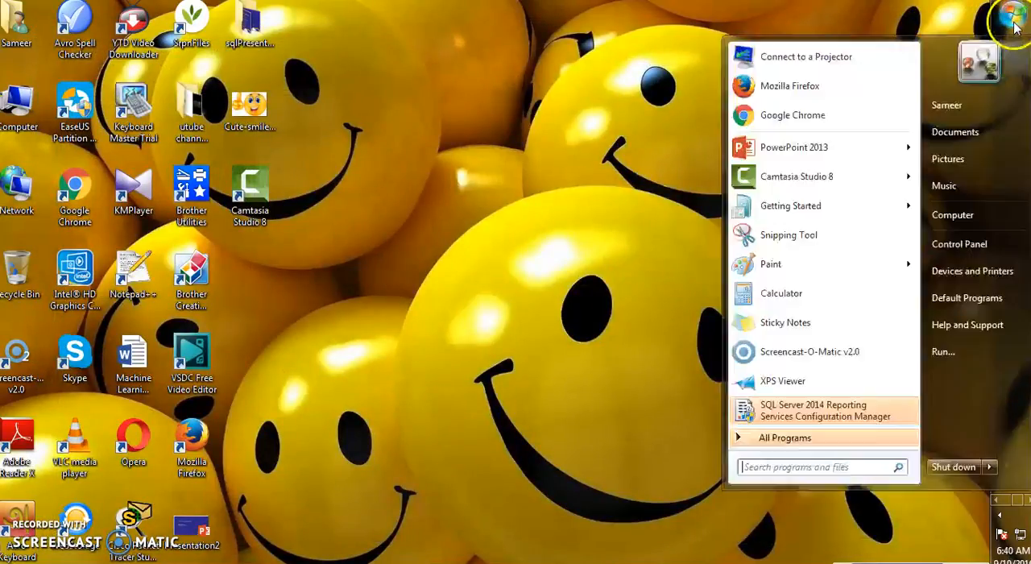
click(963, 245)
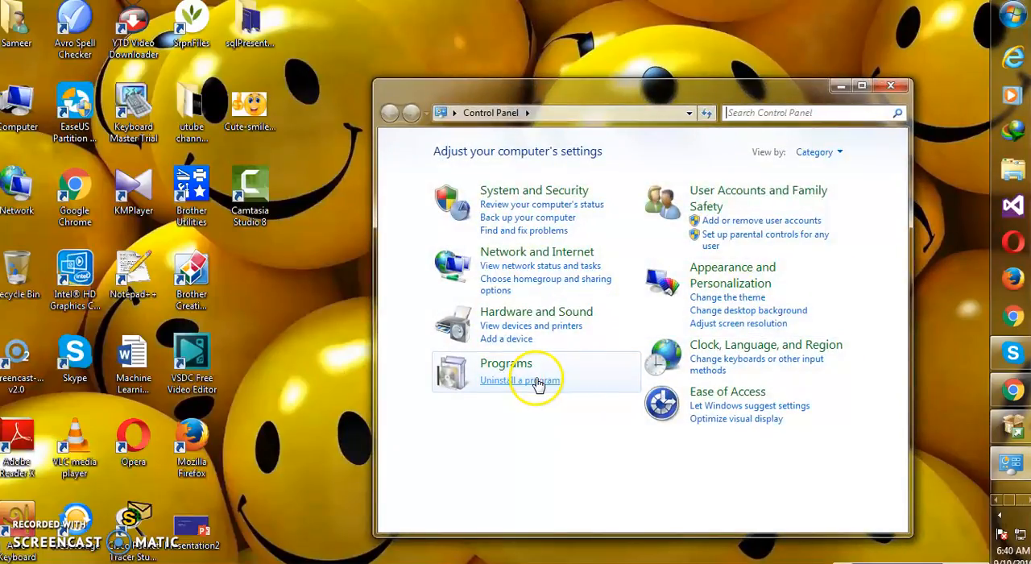
click(528, 377)
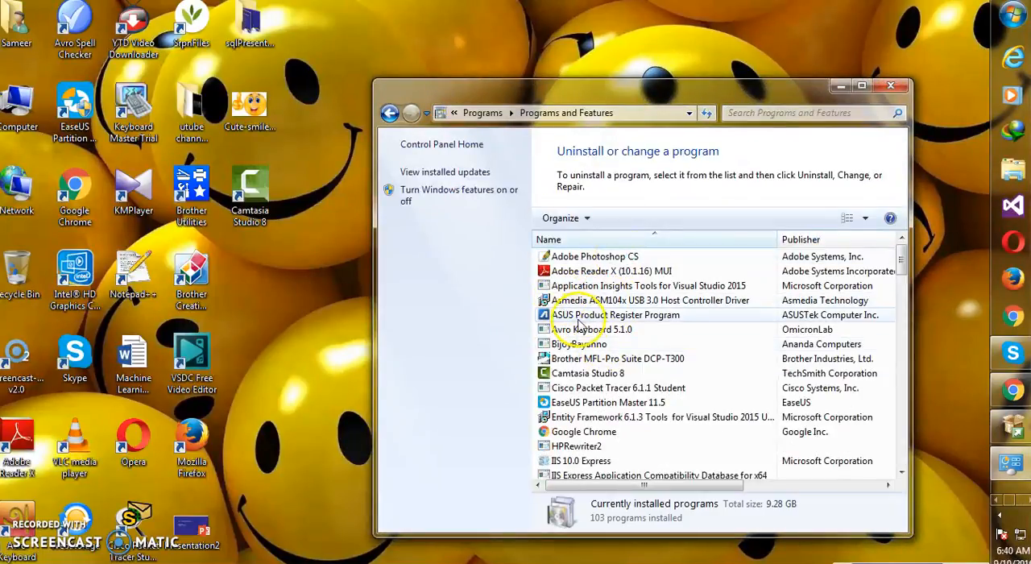
scroll(596, 323, down, 3)
scroll(600, 319, down, 7)
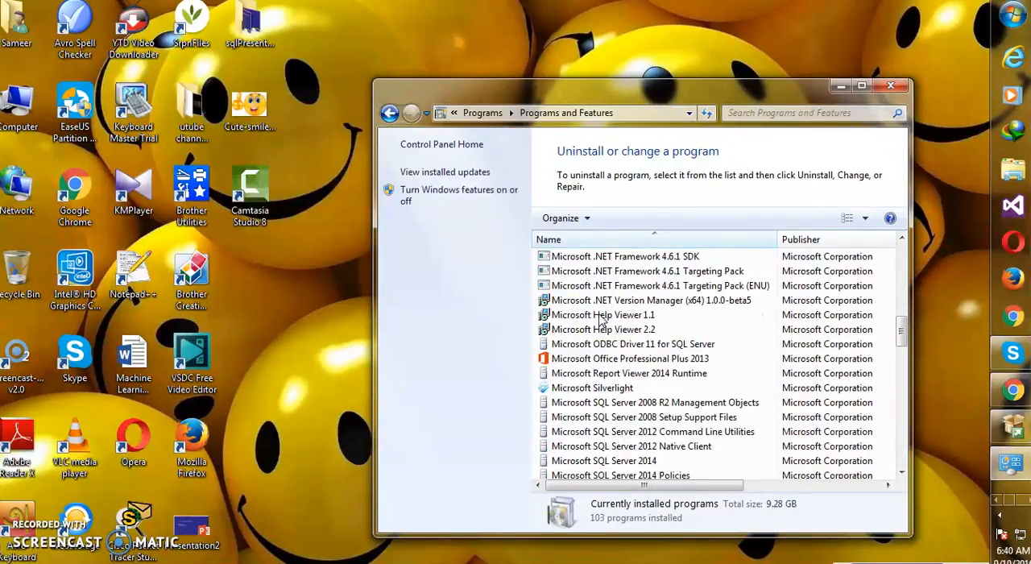
scroll(600, 320, down, 3)
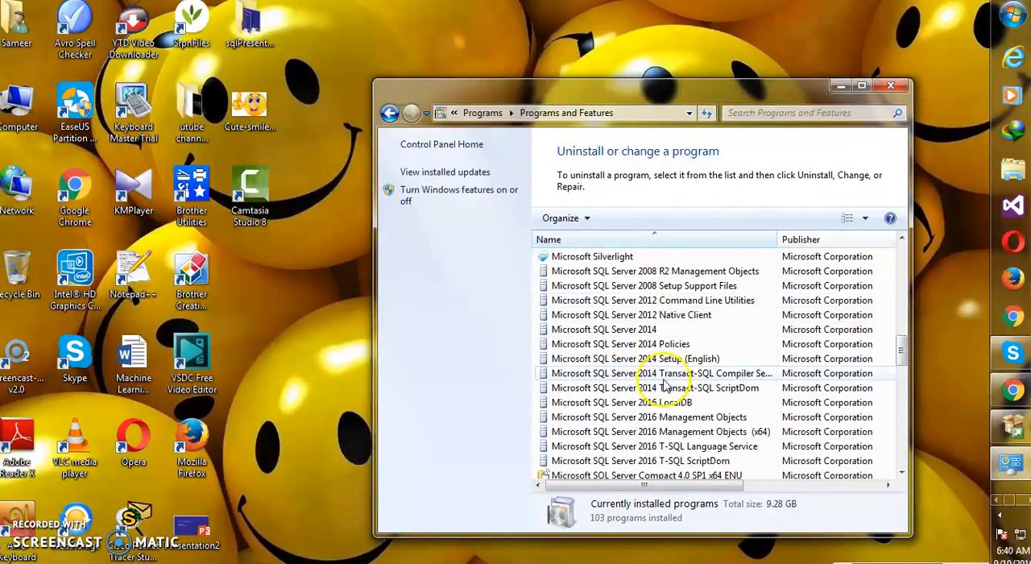
scroll(662, 400, down, 3)
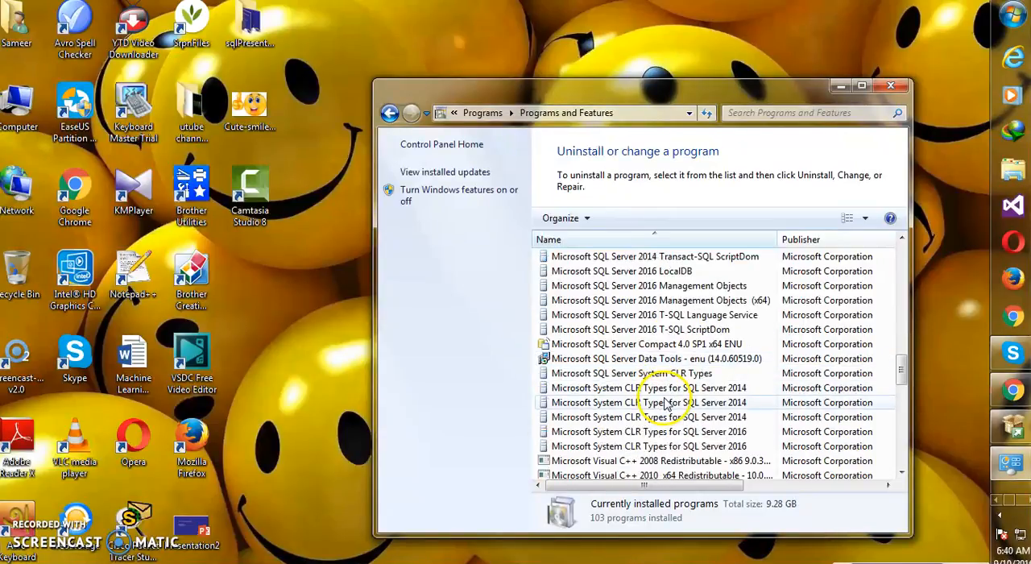
scroll(666, 392, up, 3)
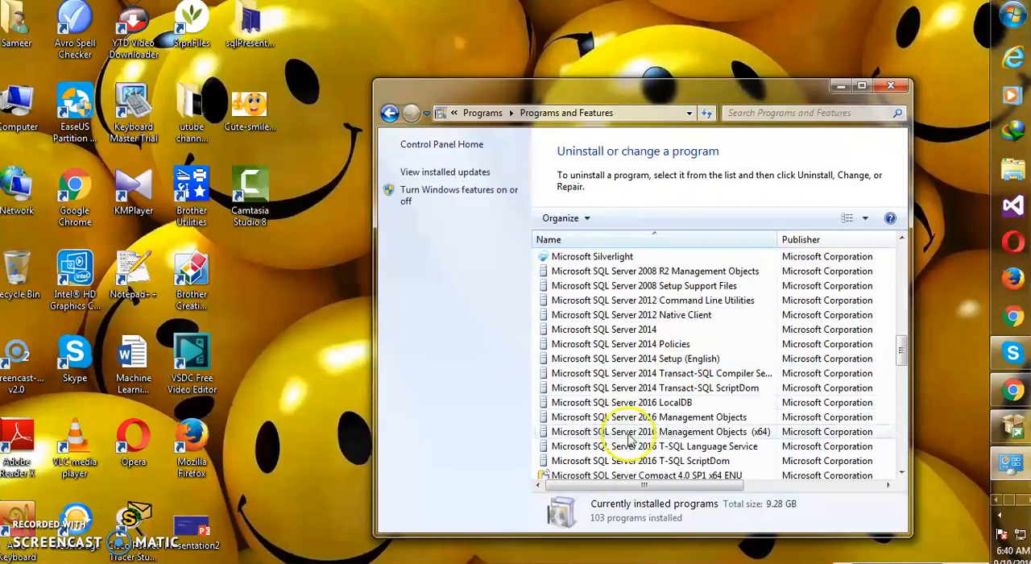
click(893, 87)
Refresh the Windows desktop twice.
right_click(826, 110)
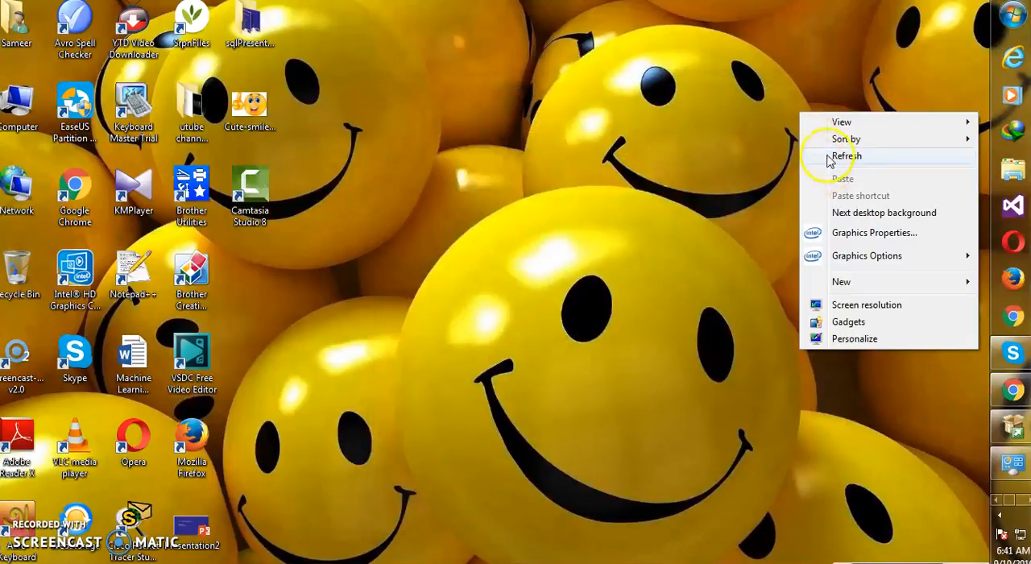
click(827, 157)
right_click(822, 137)
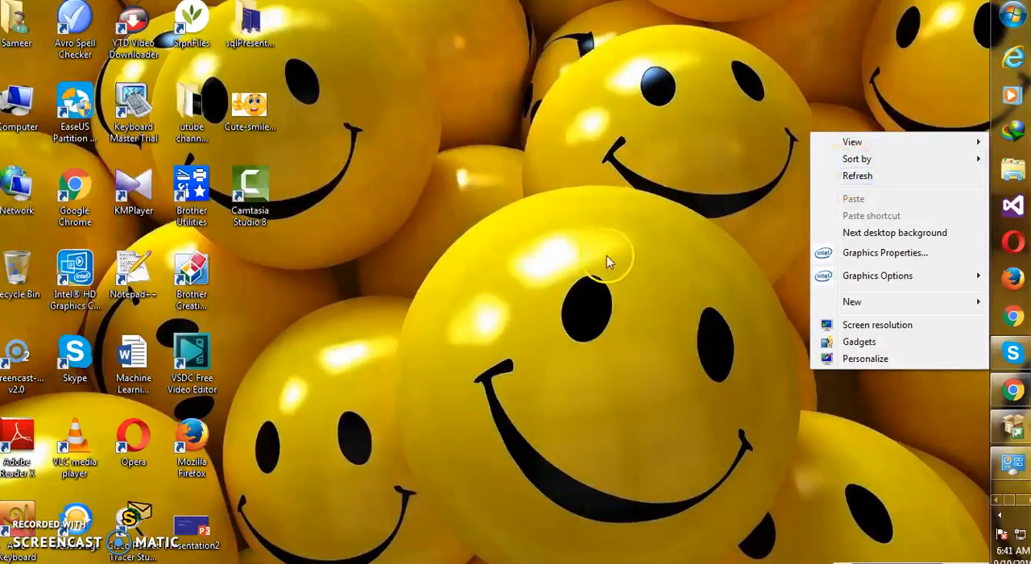
click(861, 177)
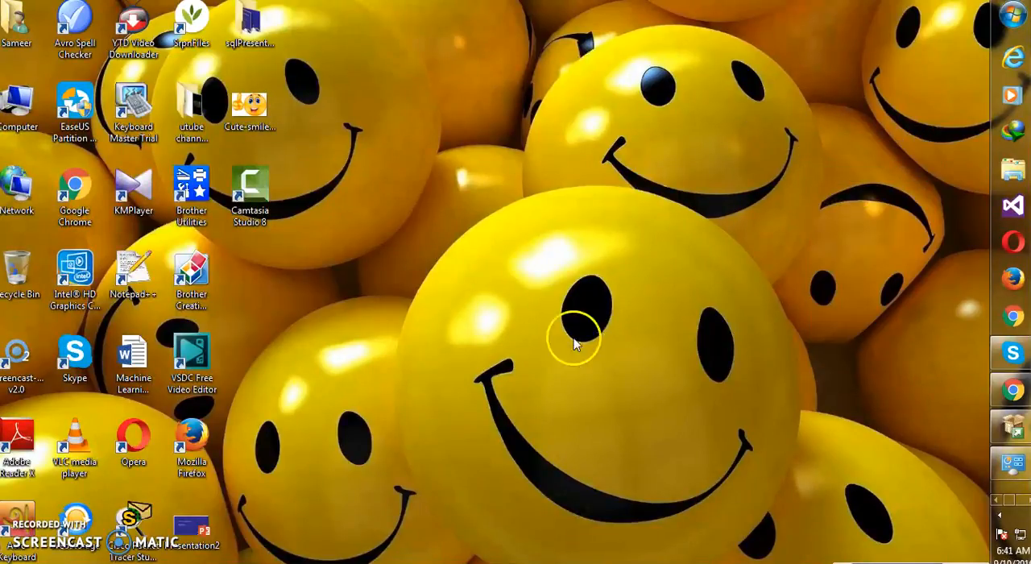